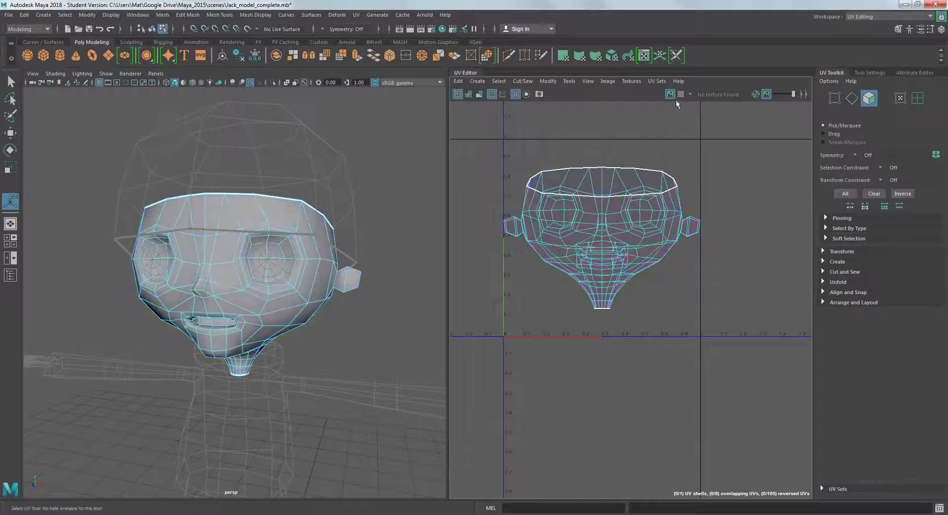
Toggle the checker map on and off to inspect the head's current UV projection.
click(679, 95)
alt+drag(316, 341, 256, 346)
click(673, 95)
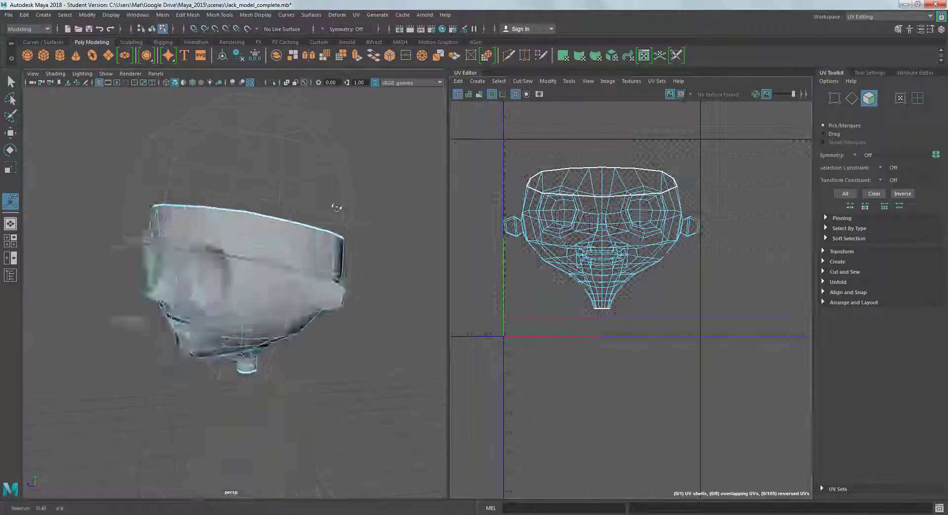
Apply a planar UV projection to the faces of both ears and place their shells below the face shell.
alt+drag(296, 277, 346, 272)
right_drag(351, 271, 380, 244)
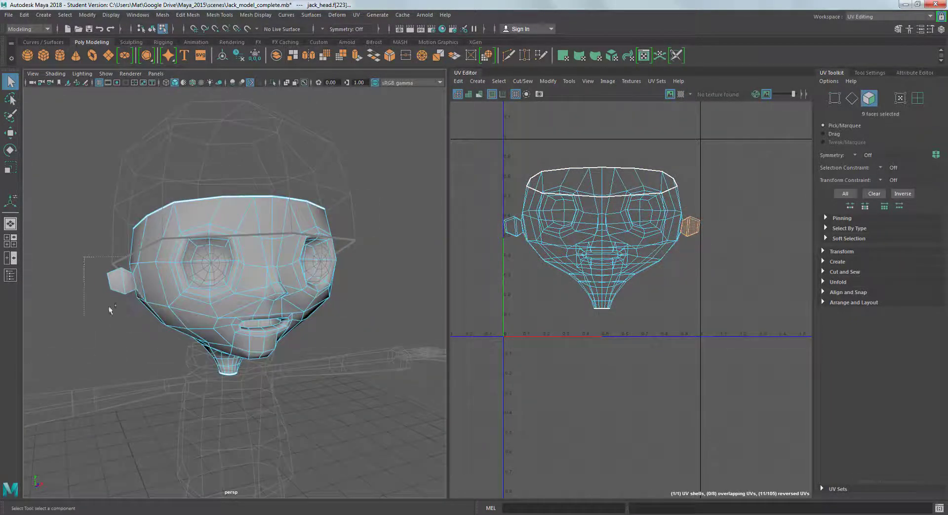
click(477, 81)
click(496, 158)
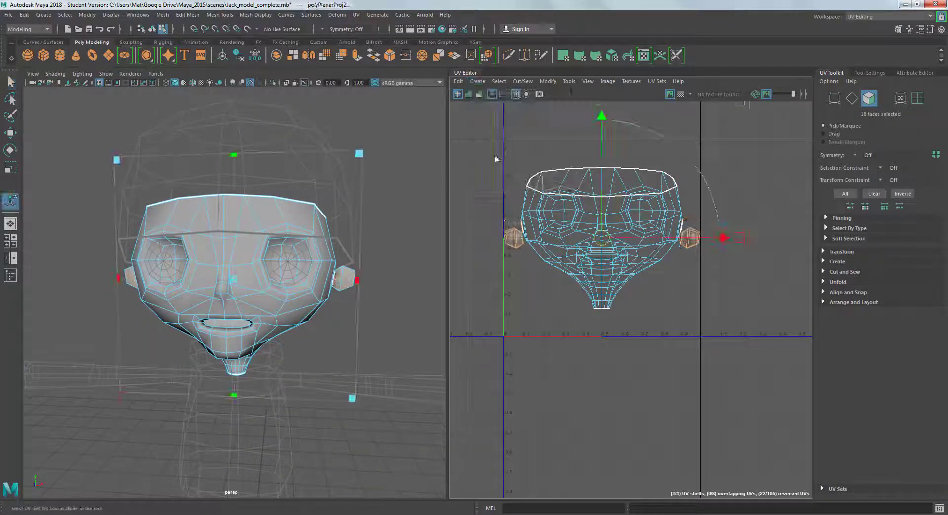
key(ctrl+z)
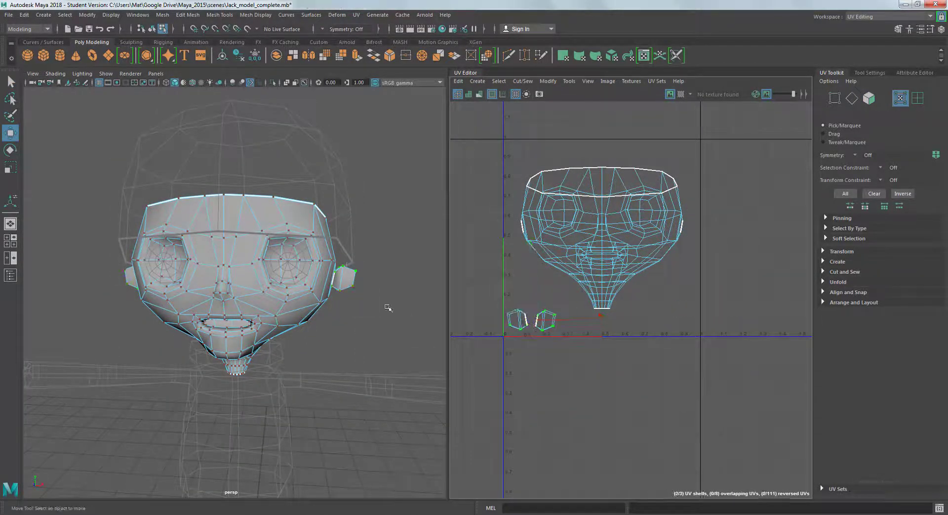
Cut the UVs along the edge loop inside the mouth and move the mouth interior shell to the UV tile's lower right corner.
scroll(253, 275, up, 10)
key(5)
mouse_move(201, 236)
alt+mouse_down()
mouse_move(286, 271)
mouse_move(194, 339)
alt+mouse_up()
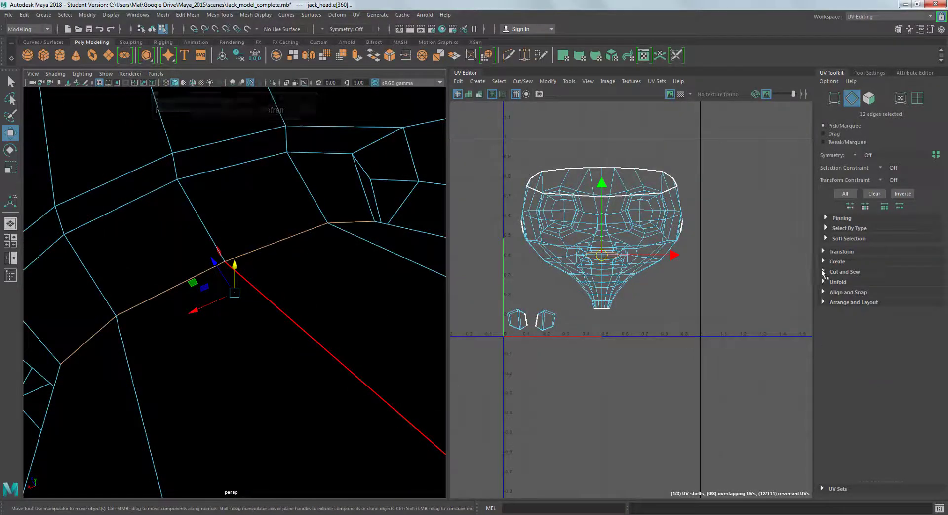
click(844, 272)
key(f)
right_drag(267, 257, 298, 271)
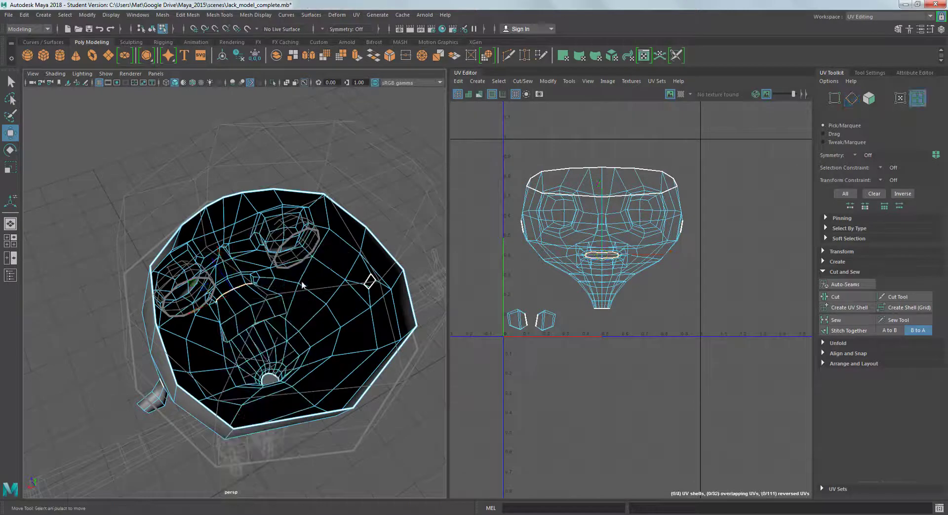
drag(604, 257, 668, 320)
Cut a UV seam along the head's centre edges from under the chin down to the neck opening.
key(F10)
alt+drag(237, 276, 236, 339)
key(q)
alt+drag(239, 393, 235, 213)
key(4)
mouse_move(234, 378)
alt+mouse_down()
mouse_move(360, 324)
mouse_move(364, 355)
mouse_move(337, 241)
mouse_move(437, 138)
alt+mouse_up()
key(5)
click(469, 94)
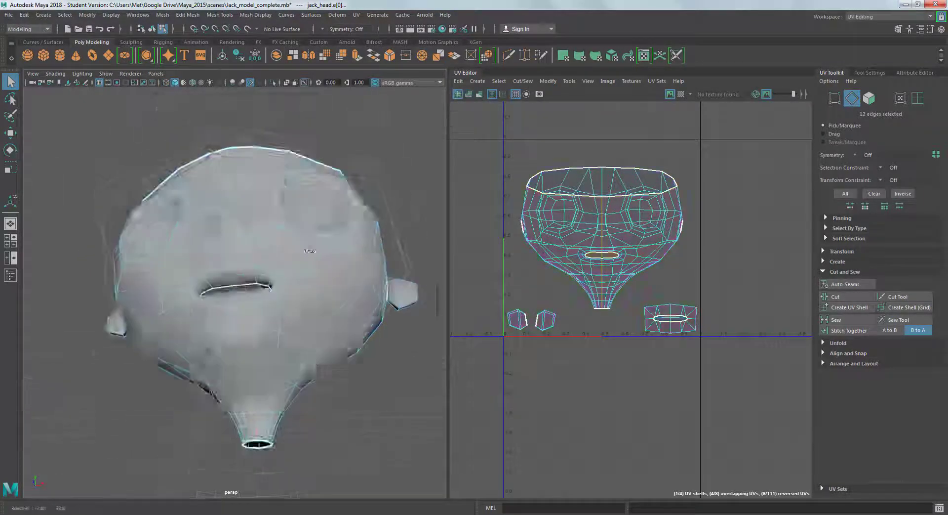
scroll(119, 280, up, 5)
scroll(308, 328, down, 4)
alt+drag(307, 327, 321, 356)
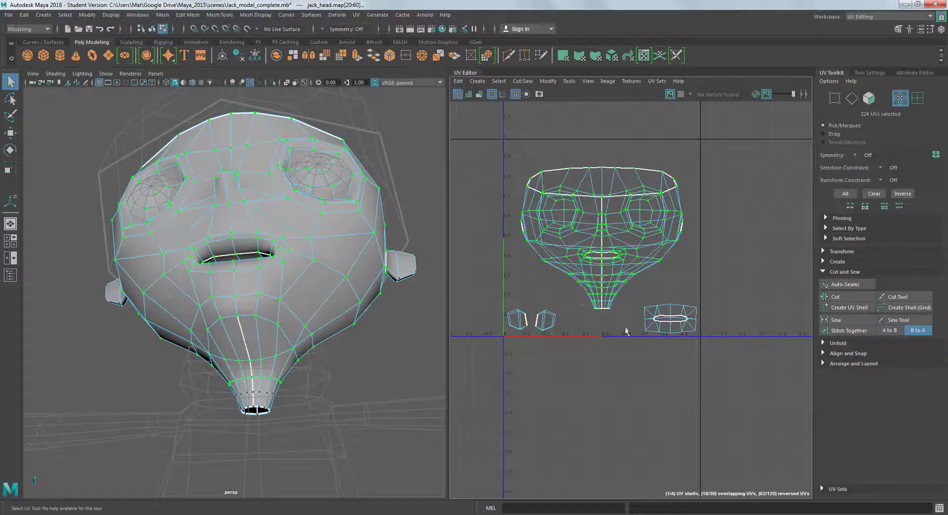
Unfold the face shell's UVs and check the result with the UV distortion display.
scroll(602, 194, down, 2)
click(824, 282)
click(841, 294)
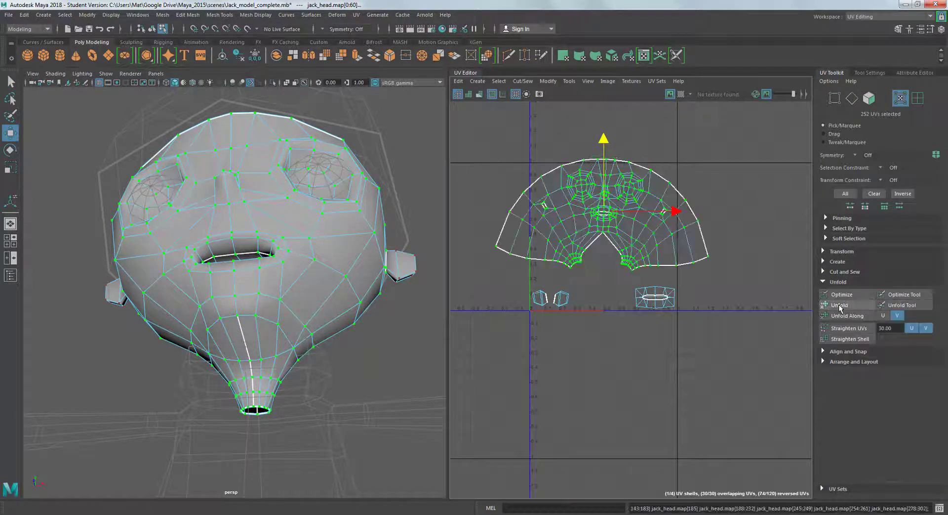
scroll(646, 274, down, 2)
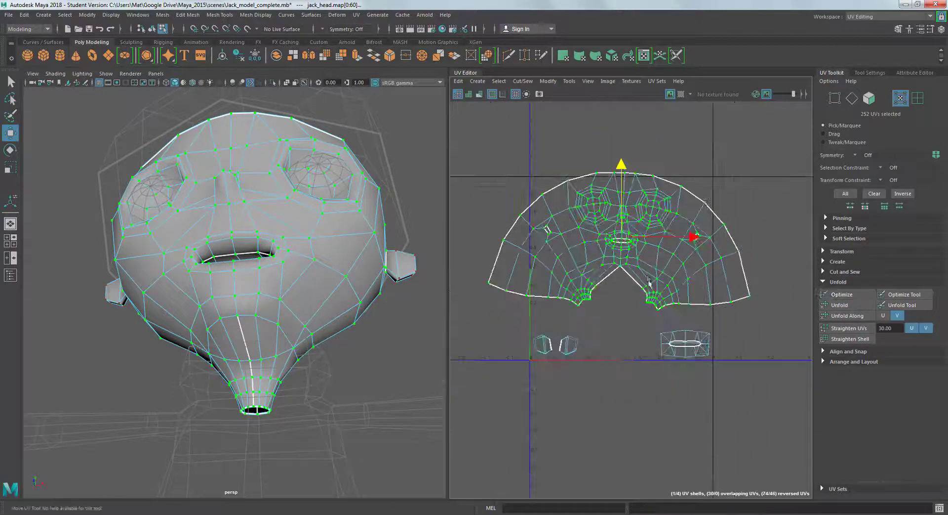
click(479, 94)
mouse_move(277, 222)
alt+mouse_down()
mouse_move(336, 188)
mouse_move(222, 279)
mouse_move(277, 232)
alt+mouse_up()
scroll(306, 201, down, 3)
click(479, 94)
click(492, 93)
click(492, 93)
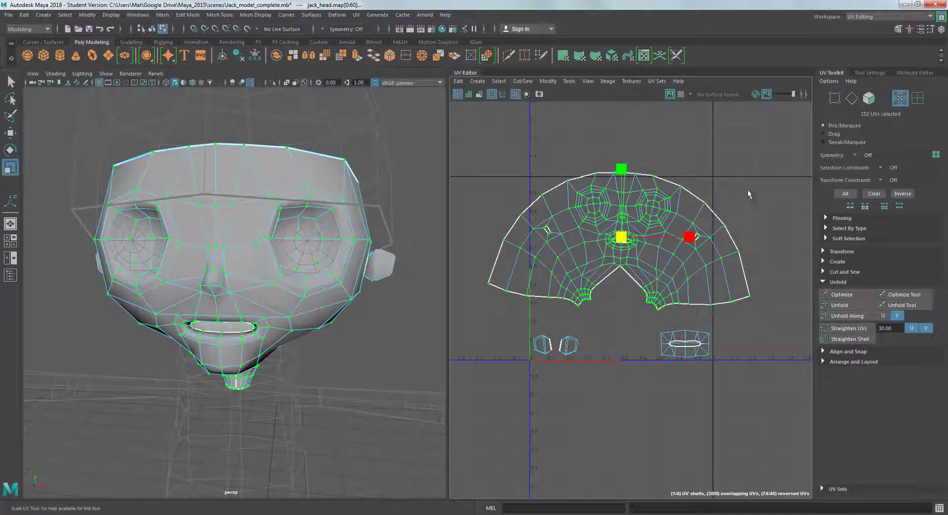
Scale down the unfolded face shell to the width of the UV tile and move it up in the tile.
mouse_move(747, 193)
middle_down()
mouse_move(739, 211)
mouse_move(756, 202)
middle_up()
key(w)
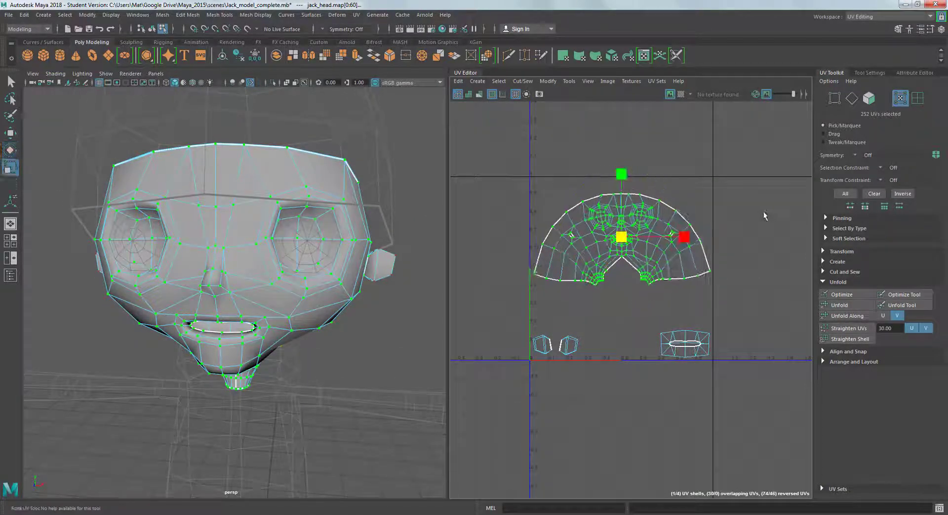
drag(621, 184, 621, 174)
click(739, 200)
With Object X symmetry enabled, cut UV seams along the matching edges of both ears.
scroll(701, 247, up, 3)
alt+drag(223, 247, 271, 208)
scroll(223, 223, up, 5)
right_drag(193, 257, 192, 237)
alt+drag(223, 297, 296, 247)
click(676, 176)
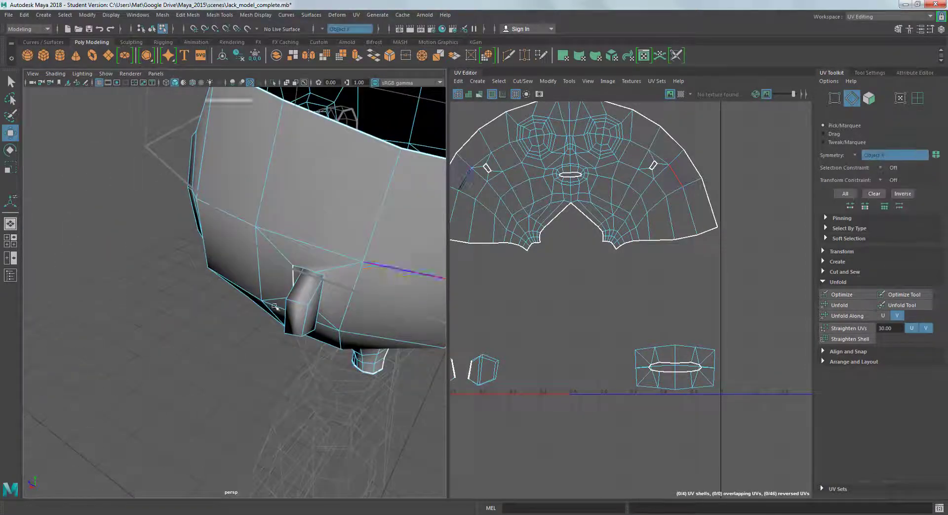
click(176, 257)
alt+drag(275, 307, 189, 241)
click(189, 240)
shift+click(198, 316)
alt+drag(198, 316, 238, 205)
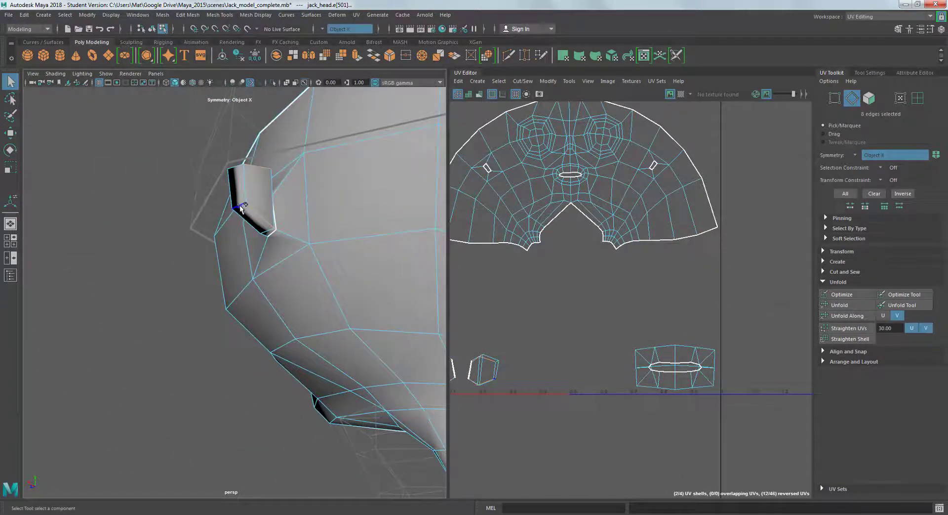
alt+middle_drag(626, 357, 704, 289)
click(835, 271)
click(840, 298)
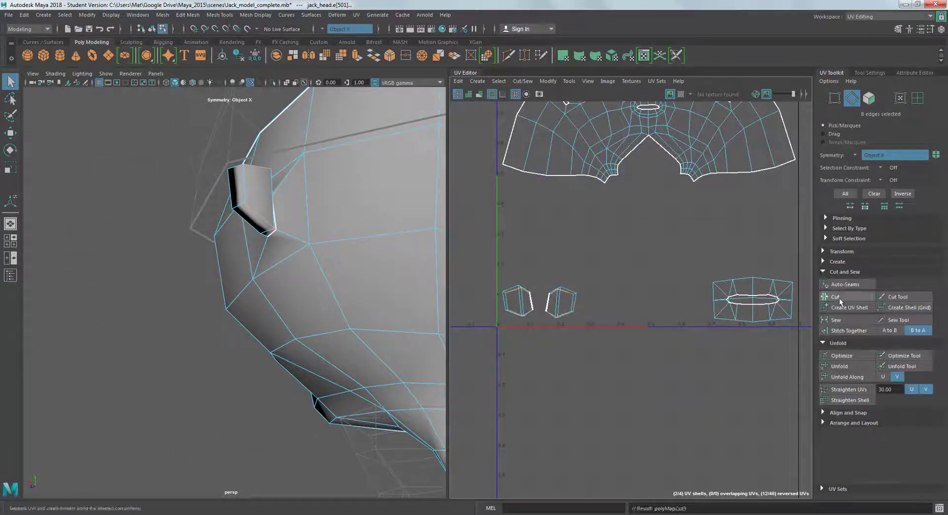
Unfold both ear shells and fit them into the UV tile's upper corners on either side of the face shell.
click(840, 366)
alt+middle_drag(559, 306, 588, 288)
right_click(588, 287)
scroll(556, 321, down, 3)
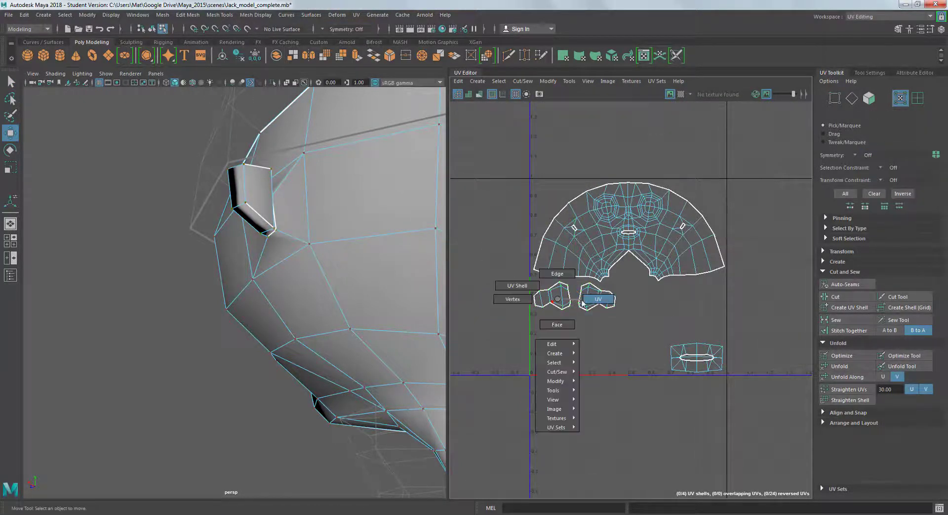
click(517, 285)
click(552, 299)
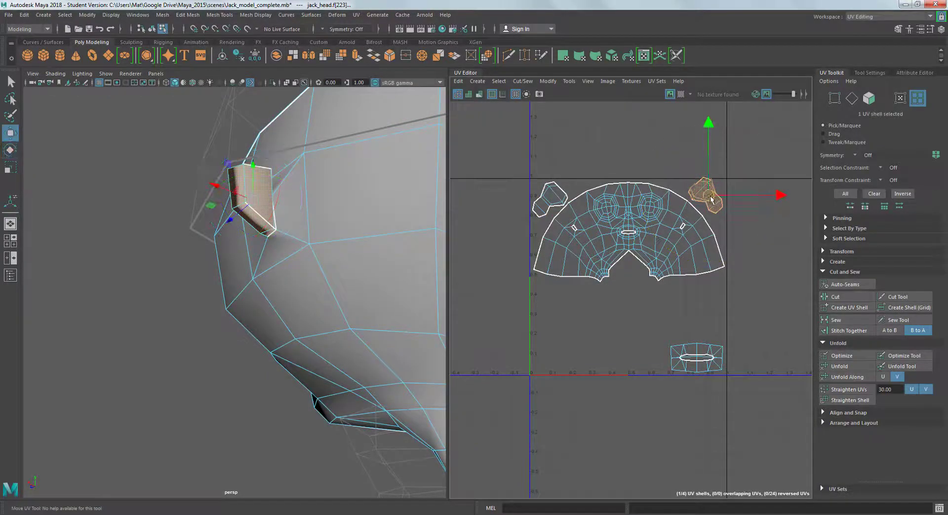
click(769, 205)
Apply a planar UV projection to the mouth interior shell.
scroll(311, 210, up, 8)
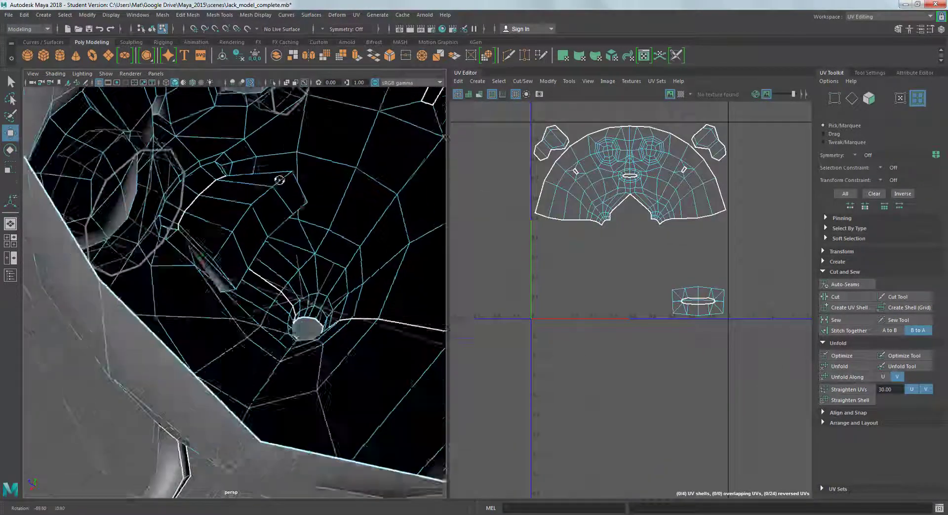
right_drag(250, 217, 286, 221)
click(252, 232)
alt+drag(252, 232, 277, 256)
click(478, 81)
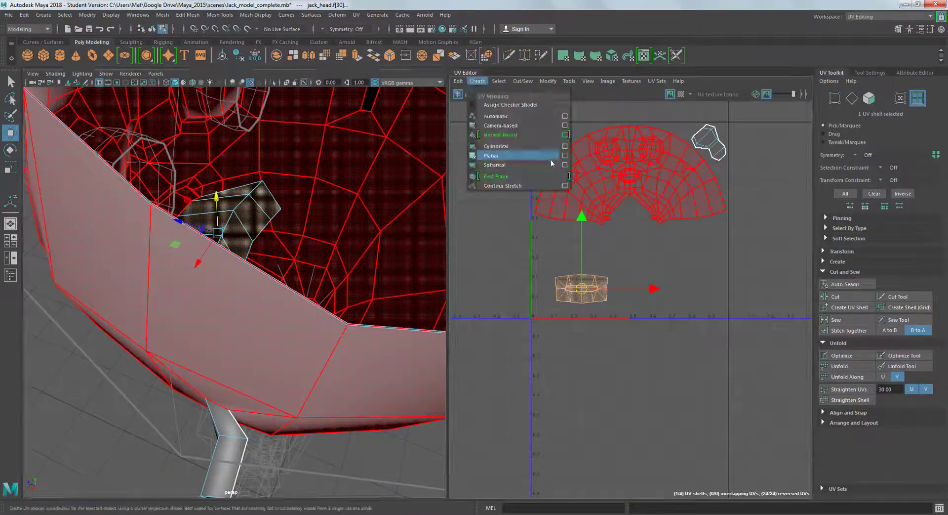
click(556, 158)
click(413, 252)
click(479, 252)
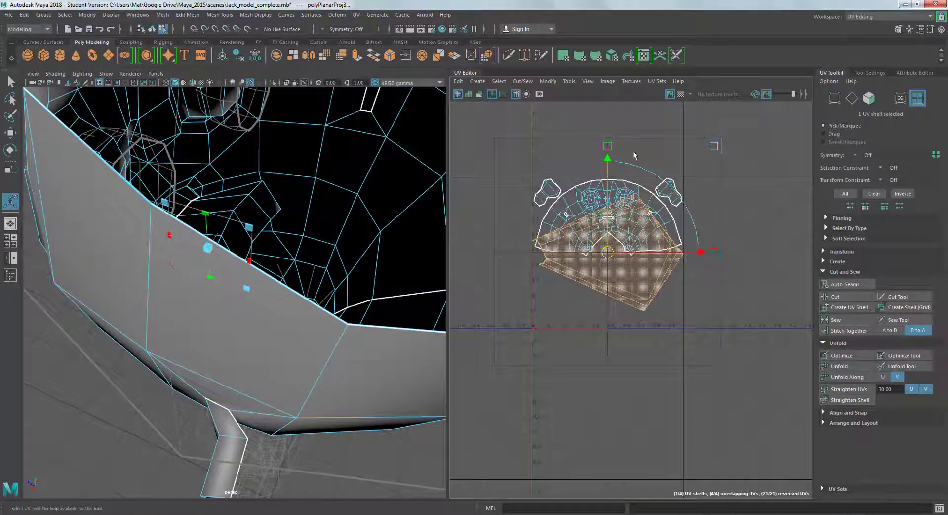
Scale down the mouth interior shell and place it in the notch at the face shell's lower edge.
click(613, 276)
key(w)
drag(612, 316, 622, 257)
scroll(678, 252, up, 5)
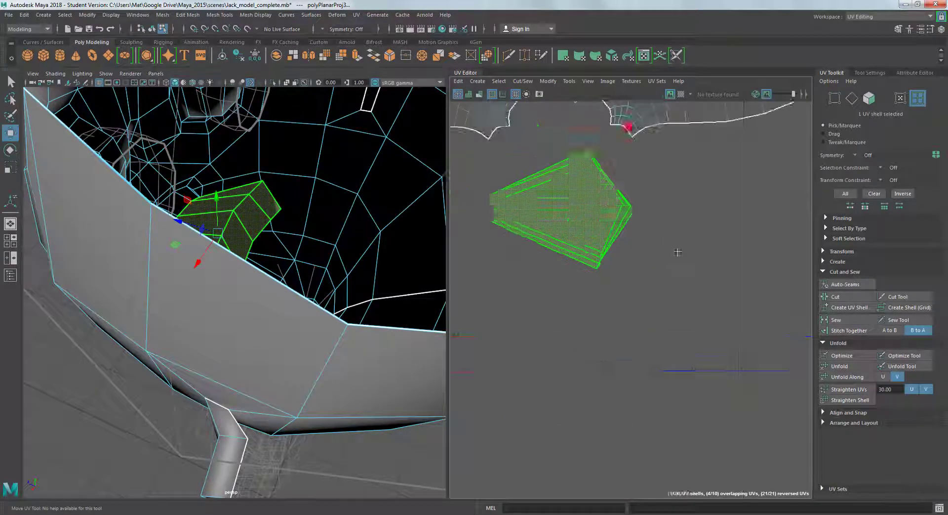
click(463, 152)
scroll(636, 217, down, 6)
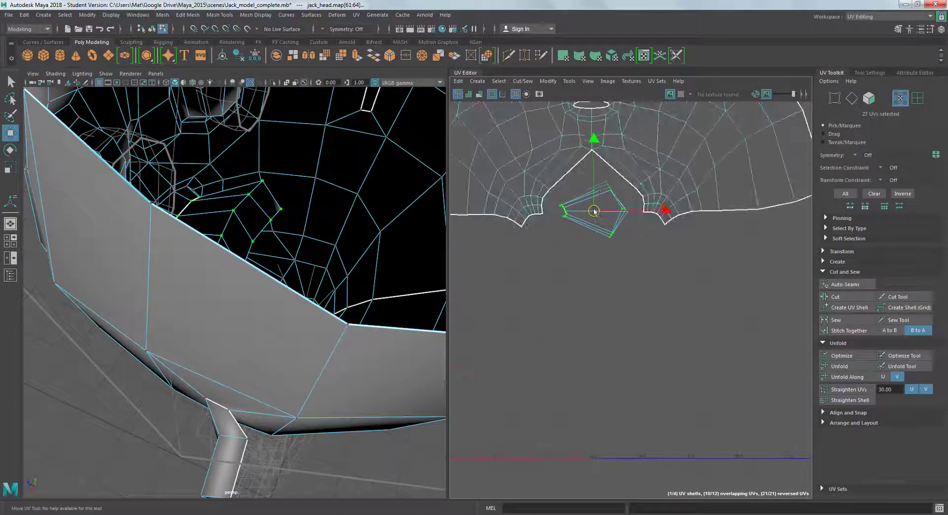
Switch to the Maya Classic workspace and take hair_layer out of template display.
key(f)
alt+drag(252, 247, 296, 249)
click(889, 16)
click(879, 25)
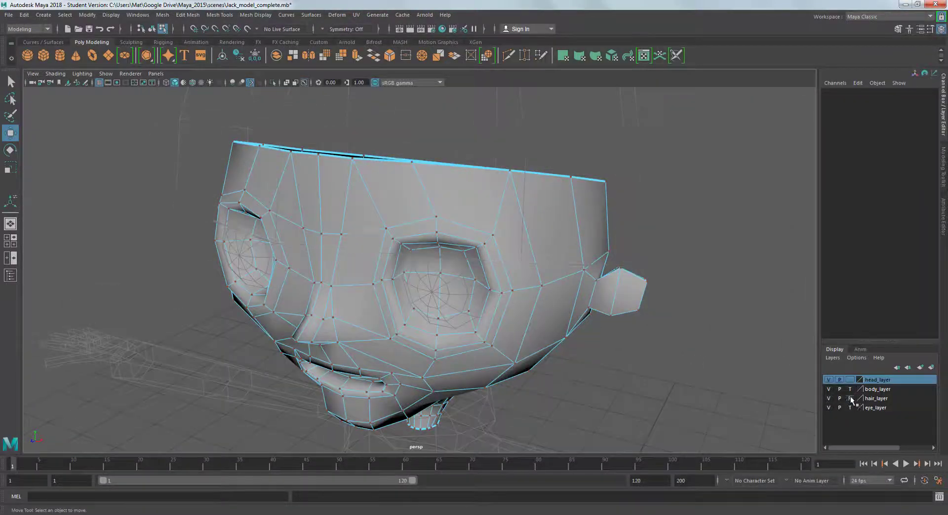
click(851, 398)
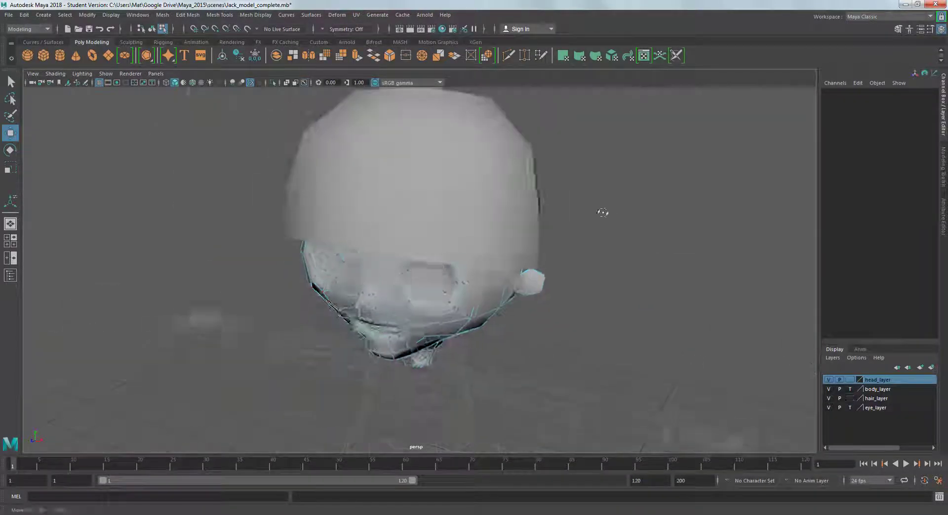
Select the hair and head as objects and return to the UV Editing workspace.
key(F8)
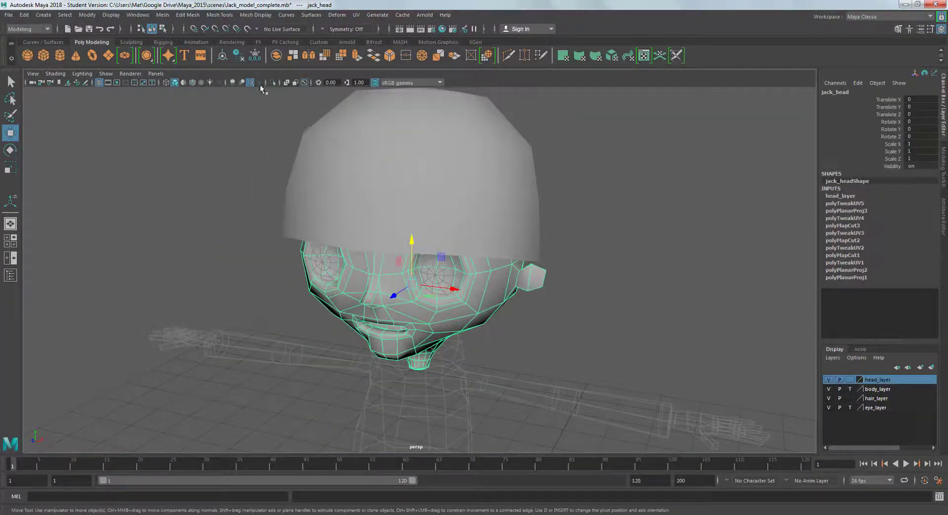
click(198, 158)
click(410, 163)
shift+click(375, 306)
click(889, 16)
click(870, 72)
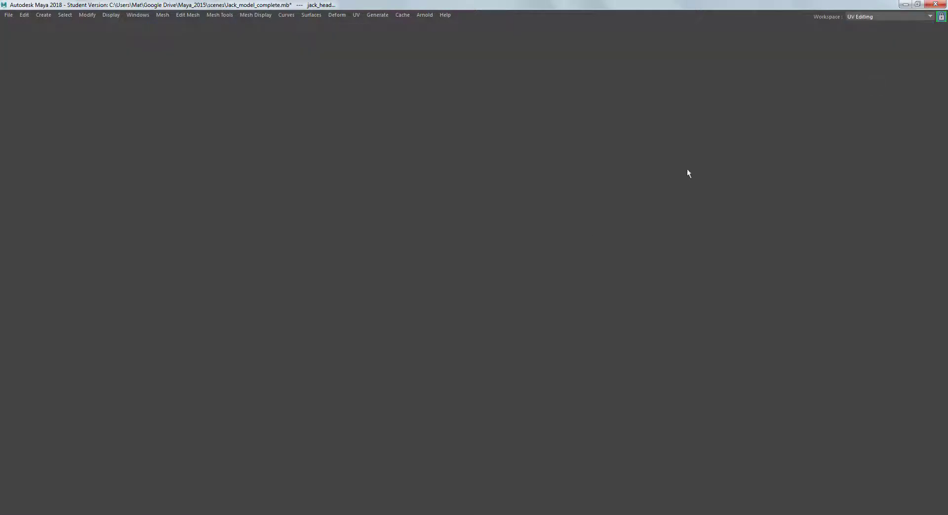
Apply a planar UV projection from above to the hair object.
click(317, 244)
alt+drag(372, 257, 268, 172)
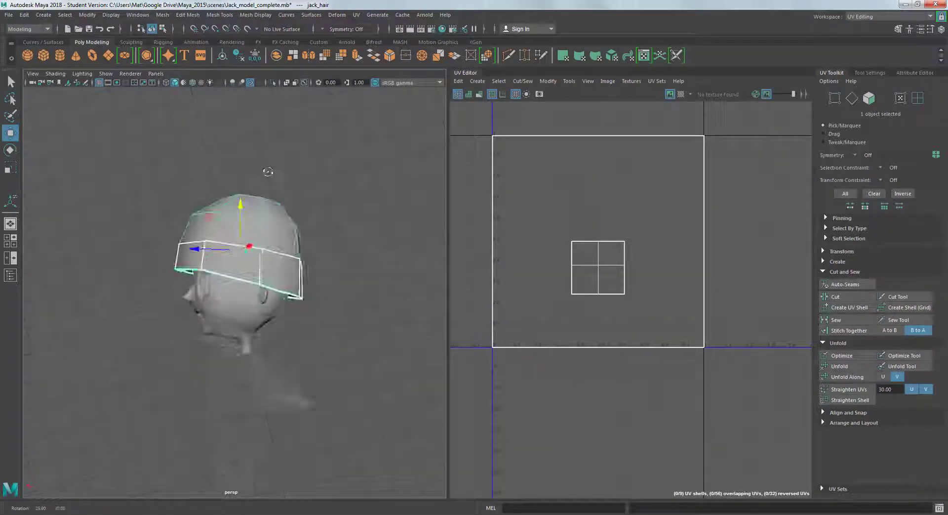
click(478, 81)
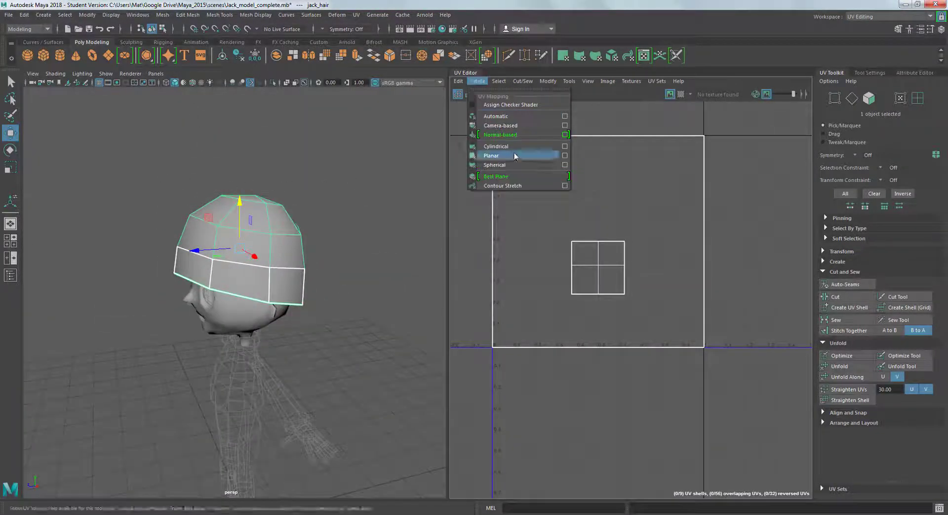
click(514, 153)
click(477, 81)
click(563, 156)
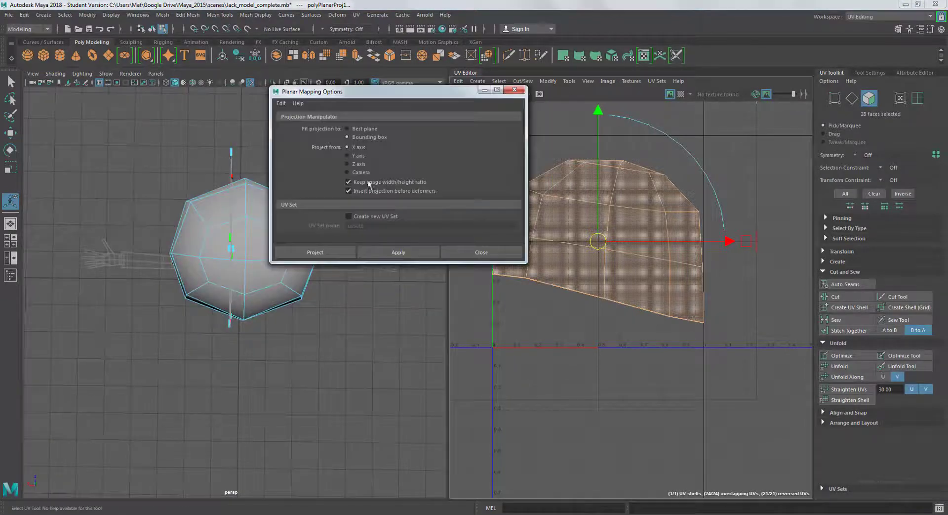
click(394, 250)
click(483, 250)
Cut the hair's UVs along the four centre edges at the back of the head and unfold the shell.
alt+drag(232, 207, 292, 160)
right_drag(193, 260, 195, 241)
alt+drag(197, 242, 213, 223)
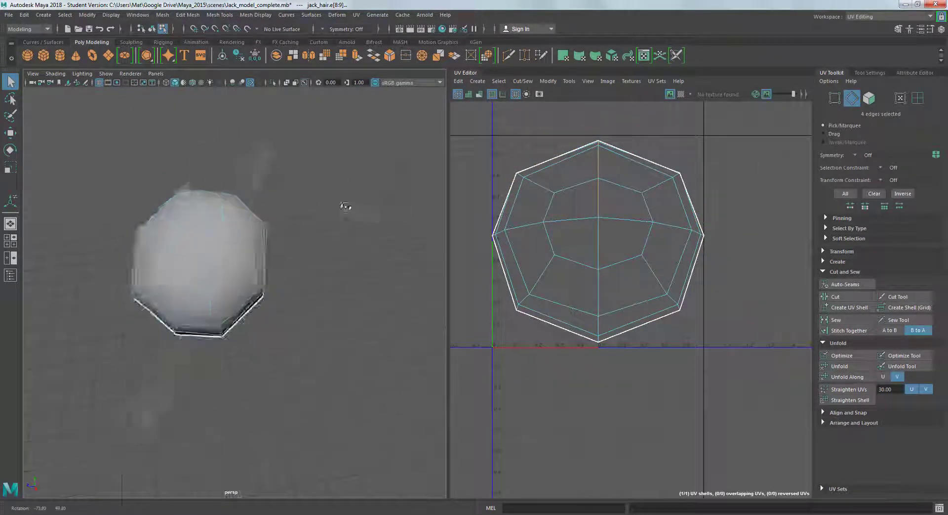
click(840, 366)
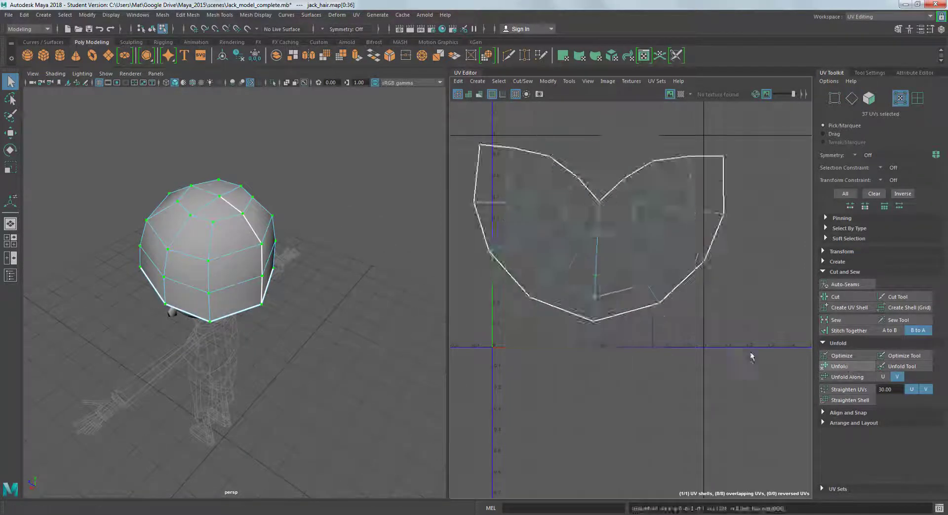
Preview the checker map on the unfolded hair and undo the last few operations.
scroll(584, 293, down, 2)
click(681, 94)
alt+drag(277, 217, 341, 204)
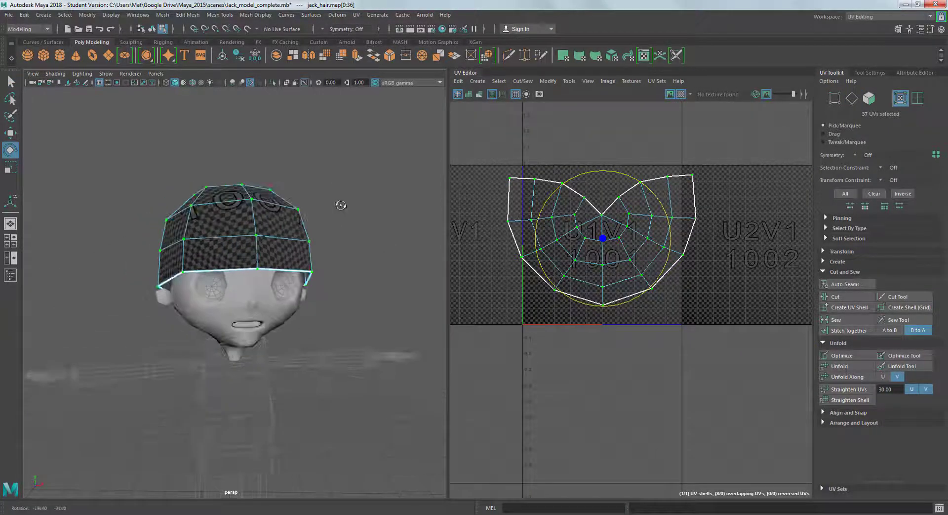
key(ctrl+z)
key(ctrl+z)
key(ctrl+z)
key(ctrl+z)
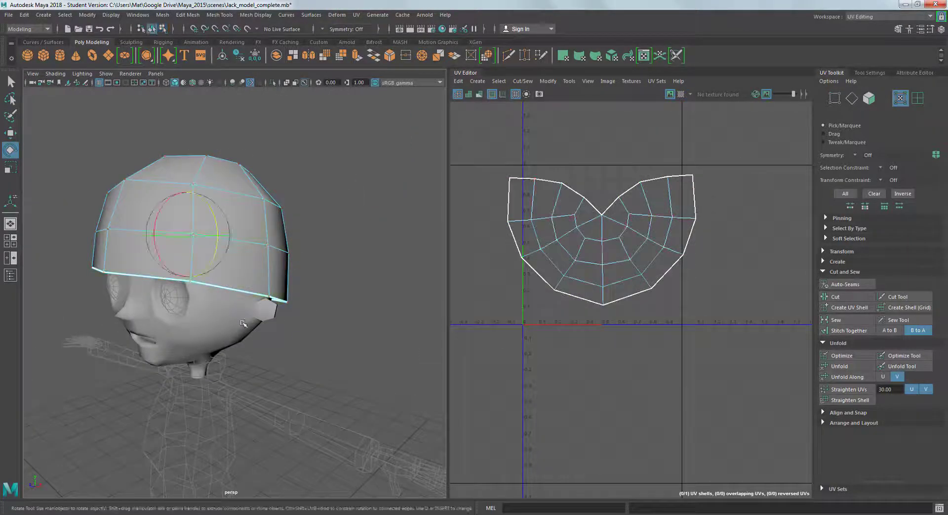
Scale down the hair shell beneath the face shell inside the UV tile and display the checker map on both objects.
key(F8)
key(q)
click(243, 323)
click(601, 288)
key(w)
mouse_move(601, 239)
mouse_down()
mouse_move(601, 346)
mouse_move(603, 249)
mouse_up()
key(ctrl+z)
key(w)
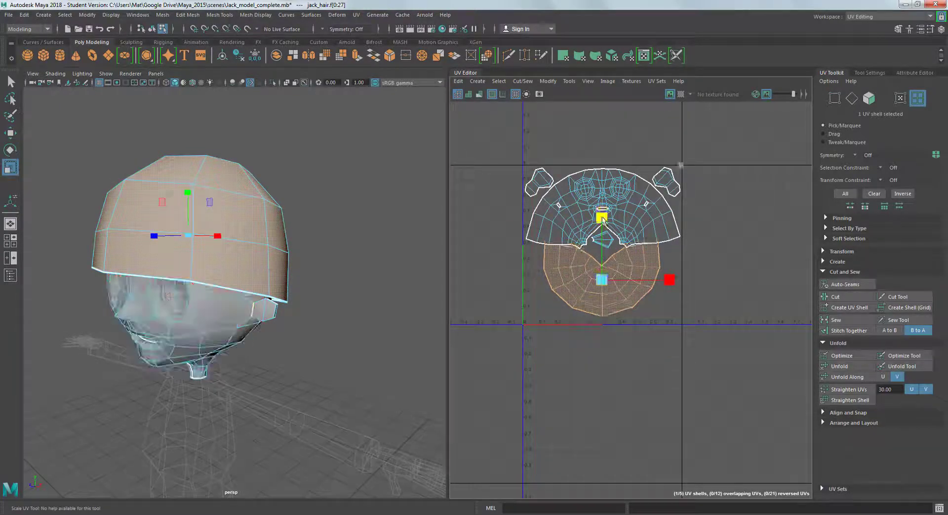
click(684, 93)
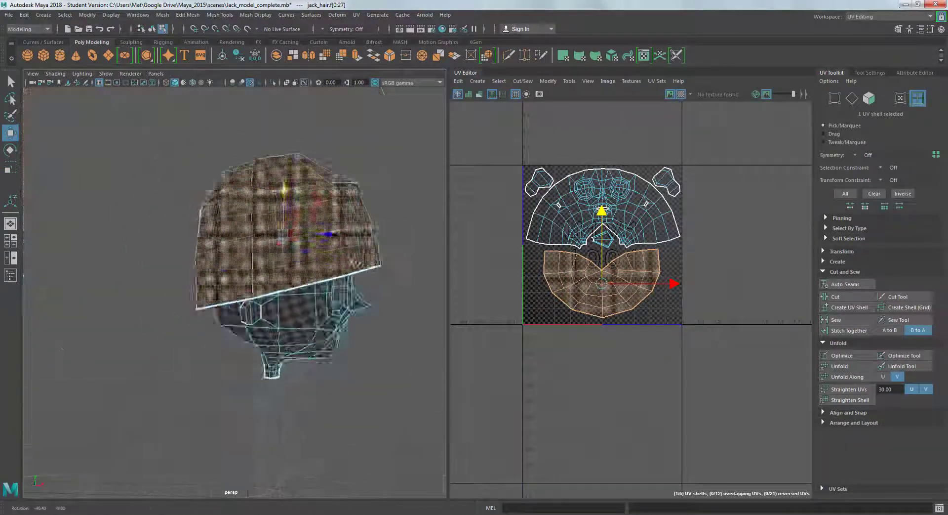
Scale up the hair shell slightly beneath the face shell and compare the checker map on the head and hair objects.
key(r)
mouse_move(674, 283)
mouse_down()
mouse_move(688, 286)
mouse_move(670, 284)
mouse_up()
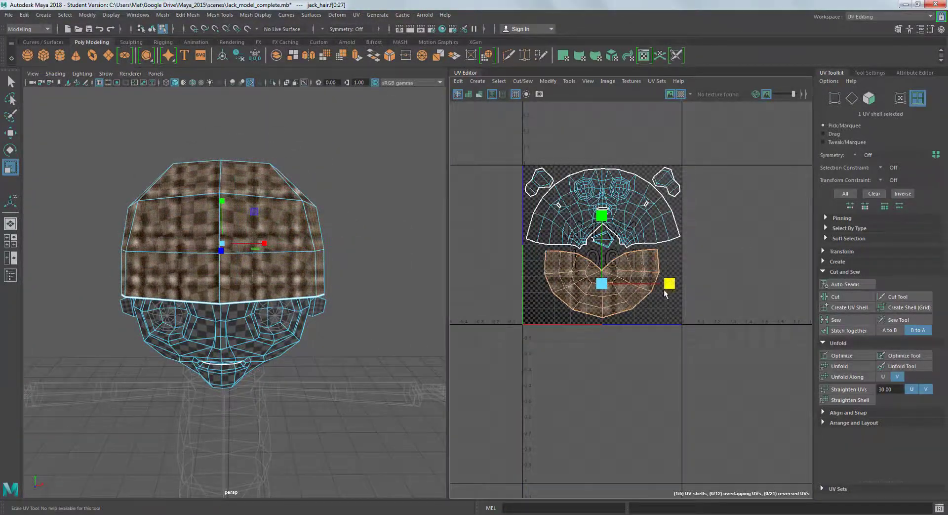
scroll(670, 284, up, 3)
key(w)
key(F8)
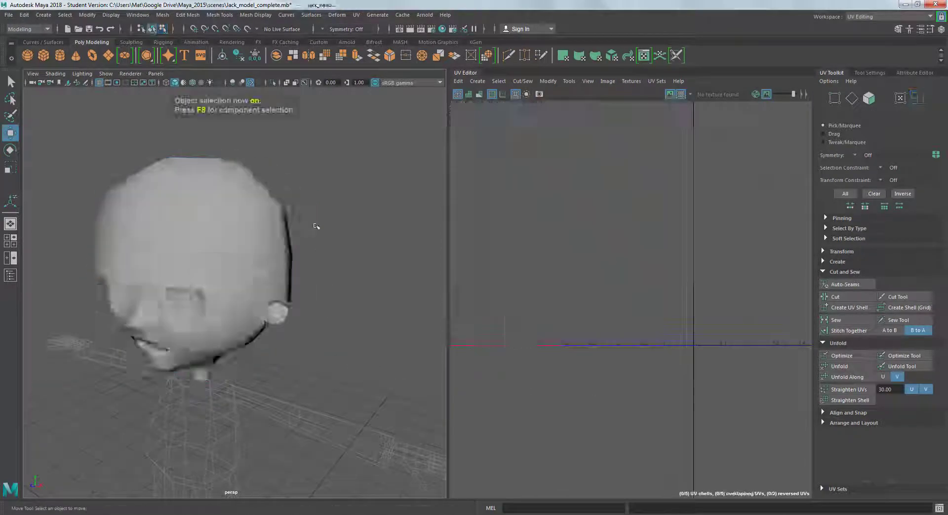
scroll(314, 226, down, 3)
key(f)
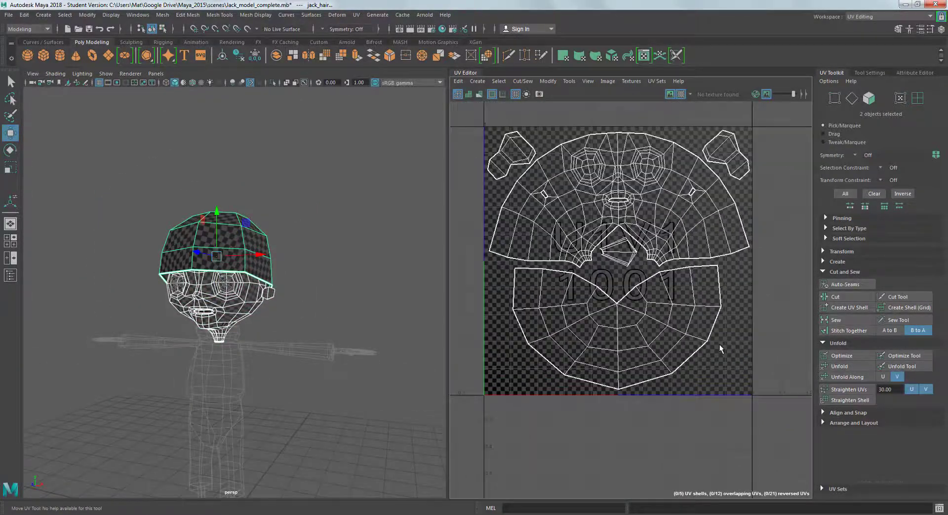
click(719, 345)
In the Maya Classic workspace, template the head and hair layers and untemplate the body layer.
click(906, 18)
click(872, 29)
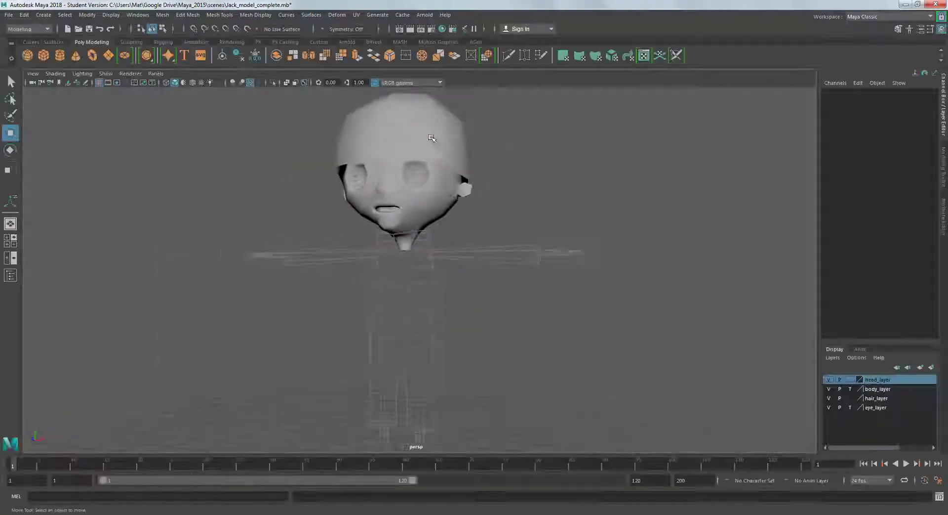
click(851, 379)
click(853, 398)
click(850, 389)
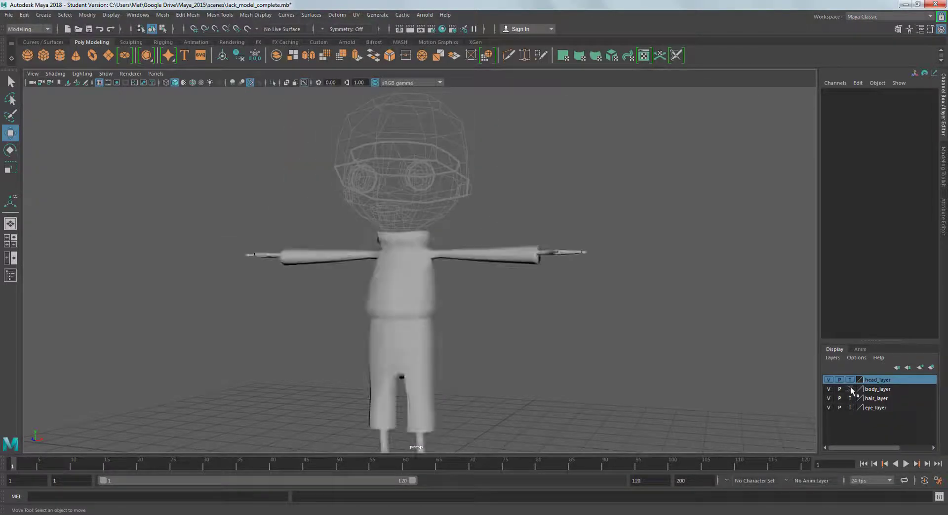
Select the body mesh, frame it and switch back to the UV Editing workspace.
click(482, 252)
key(f)
click(894, 17)
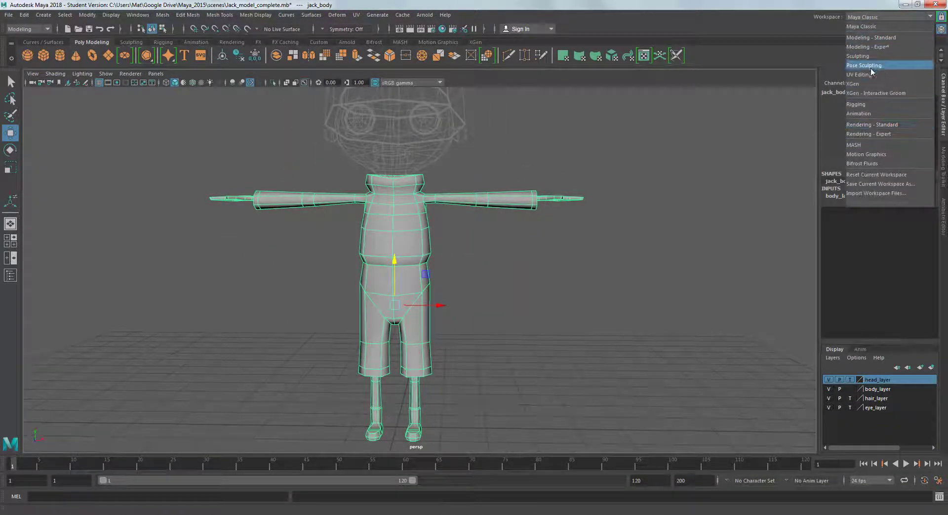
click(868, 64)
Apply a planar UV projection along the Z axis to the whole body.
click(477, 81)
click(562, 156)
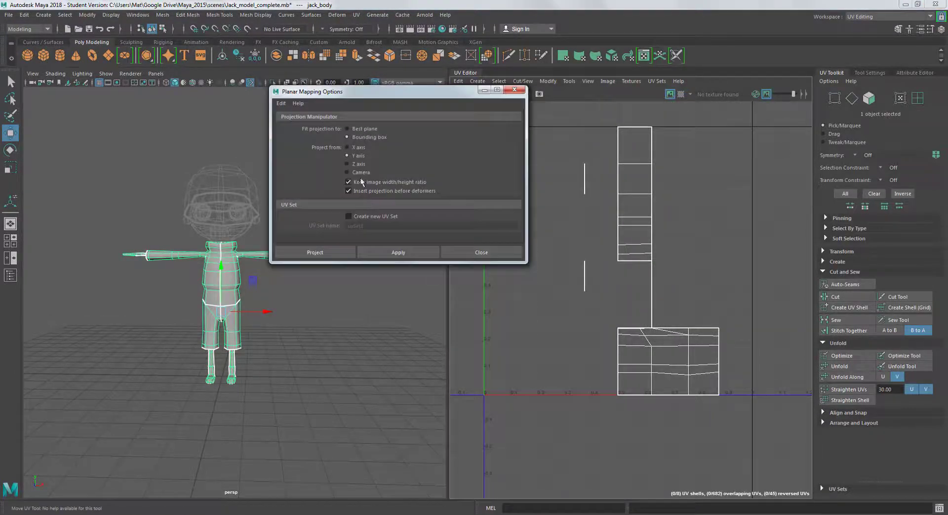
click(419, 252)
key(f)
key(q)
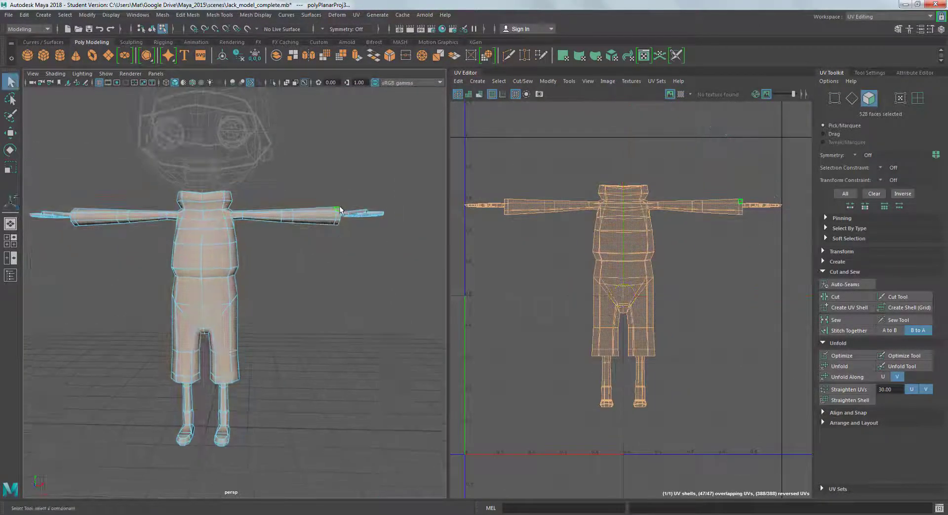
With Object X symmetry, project the arms and the trousers with legs as separate planar shells and move them away from the torso shell.
key(F8)
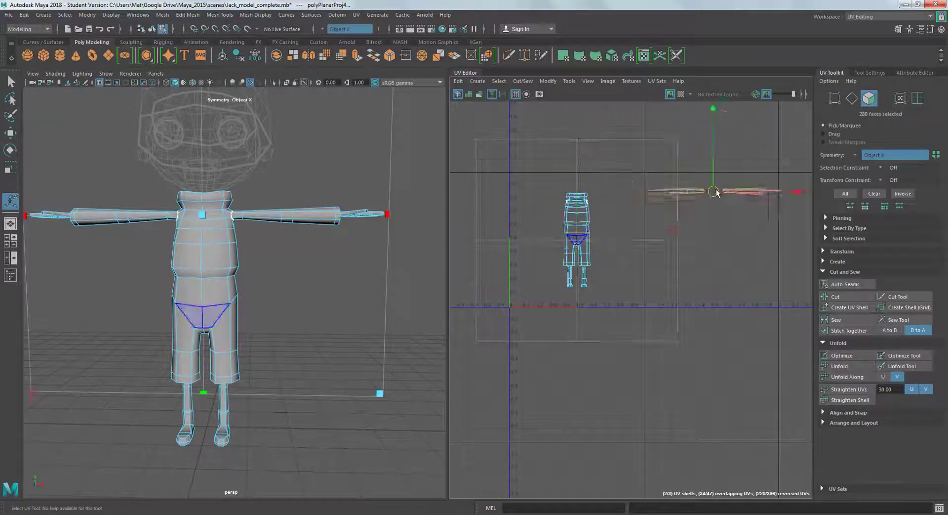
scroll(212, 406, up, 5)
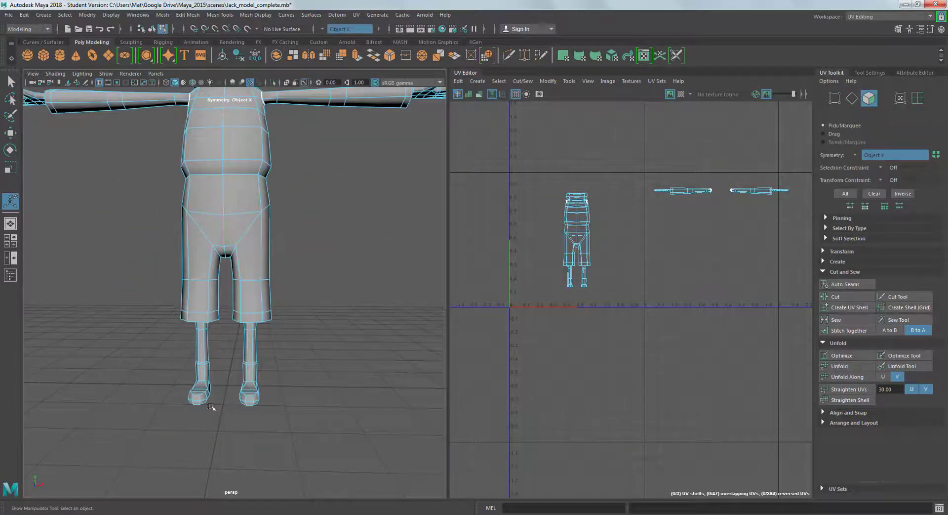
click(477, 81)
click(494, 153)
Cut the torso's UVs along its side edges and move the back shell beside the front shell.
alt+drag(297, 222, 272, 237)
right_click(272, 237)
right_drag(278, 226, 273, 212)
alt+drag(296, 208, 380, 148)
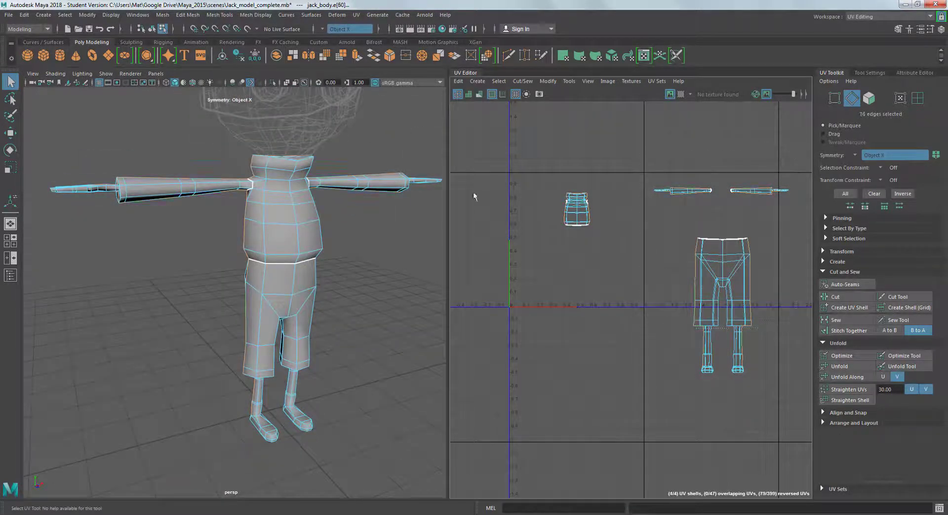
click(836, 296)
scroll(571, 224, up, 3)
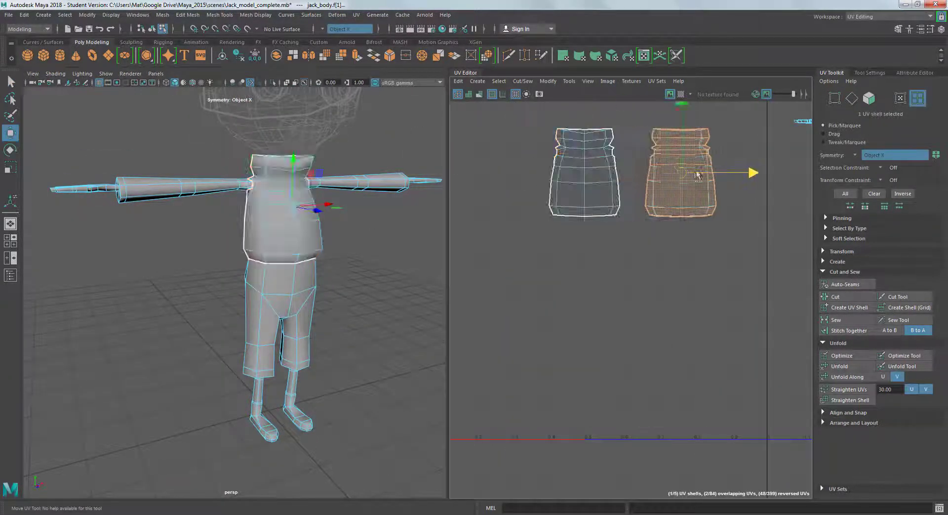
click(667, 240)
key(w)
alt+drag(276, 257, 276, 237)
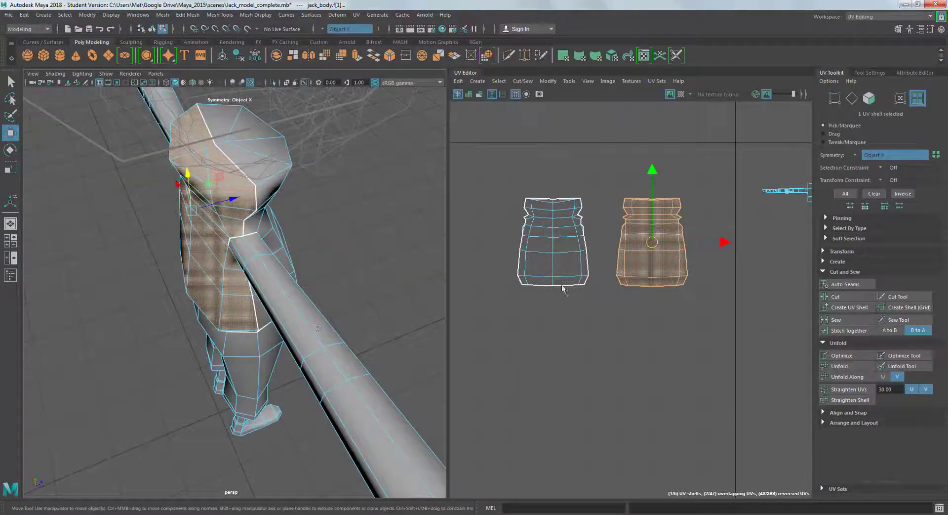
Project the neck opening's cap faces along the Y axis and place the scaled-down shell above the front torso shell.
click(186, 143)
alt+drag(241, 119, 266, 163)
click(478, 81)
click(568, 161)
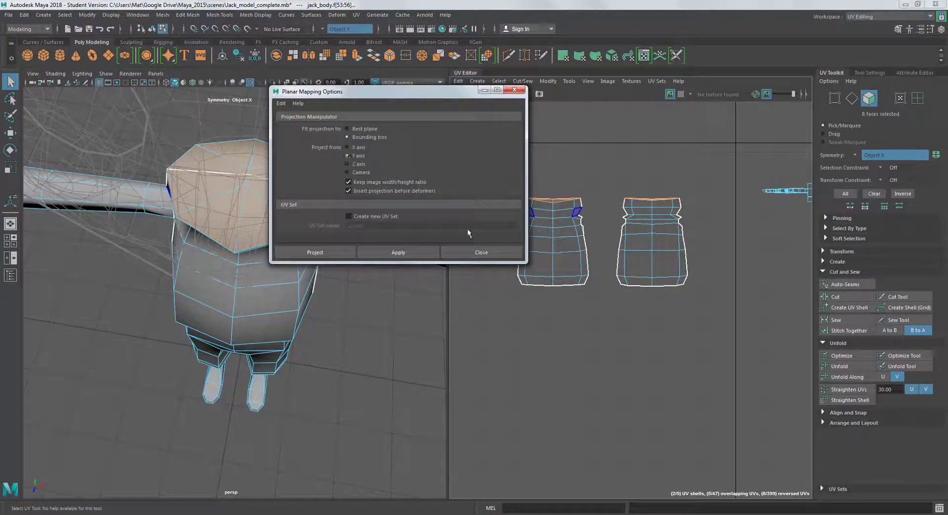
click(399, 252)
click(482, 252)
scroll(486, 247, down, 4)
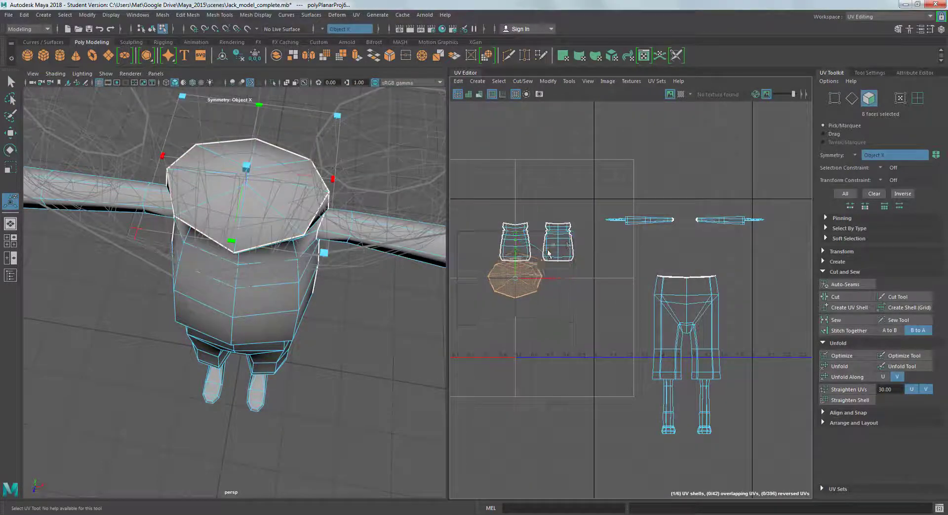
scroll(516, 280, up, 5)
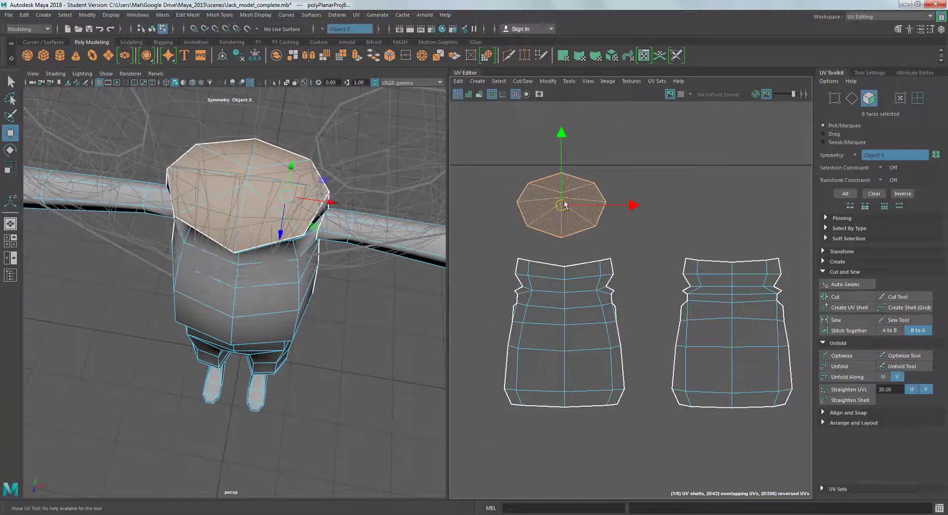
key(r)
click(642, 222)
Unfold the front and back torso shells and rotate the back shell upright.
key(F12)
alt+middle_drag(642, 222, 640, 135)
click(850, 369)
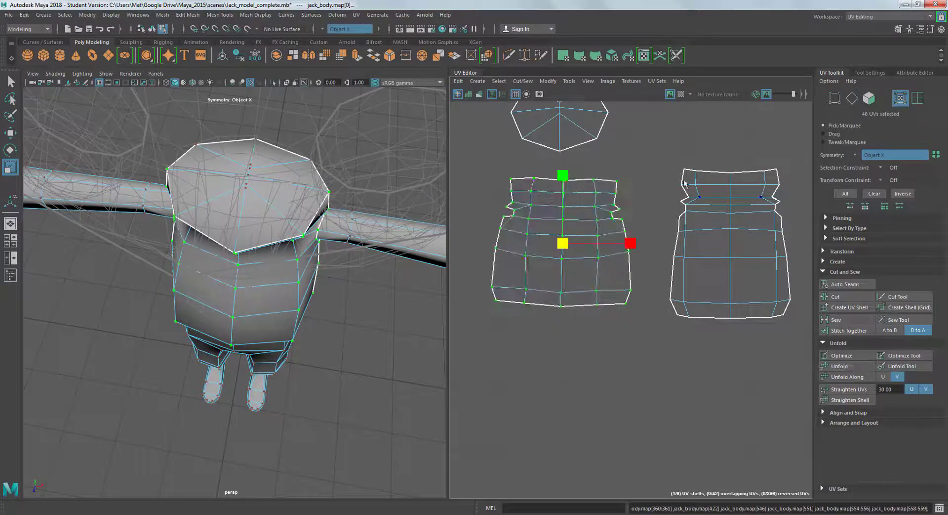
click(864, 376)
key(e)
drag(751, 338, 715, 351)
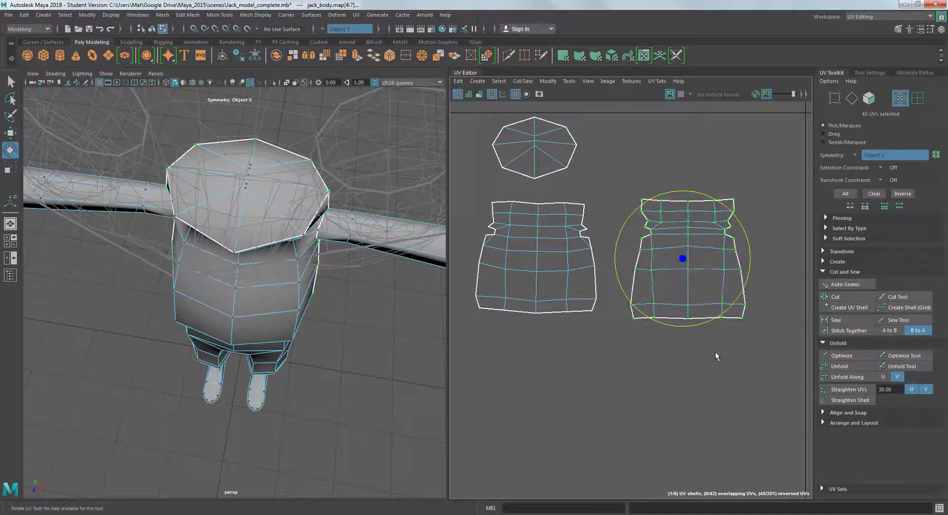
click(715, 351)
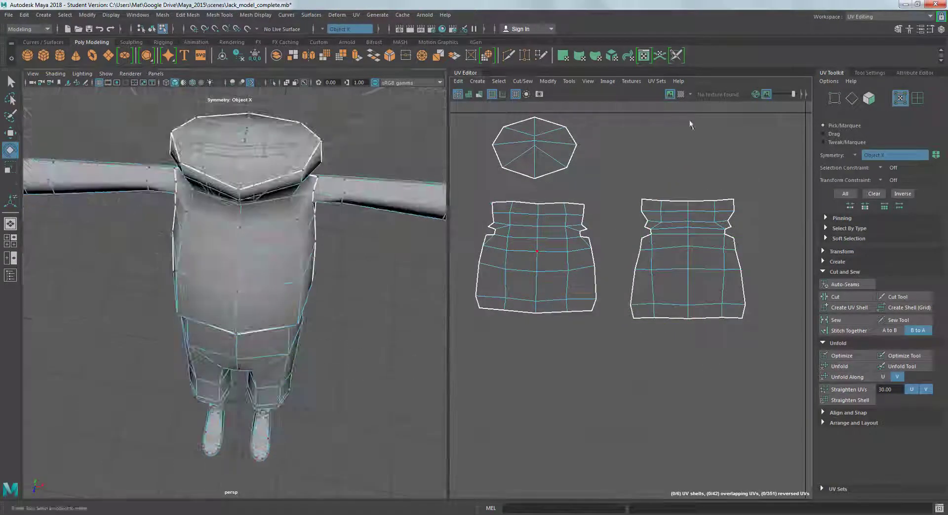
Display the checker map, enlarge the front torso shell slightly and bring the two torso shells closer together.
click(681, 94)
alt+drag(383, 228, 295, 227)
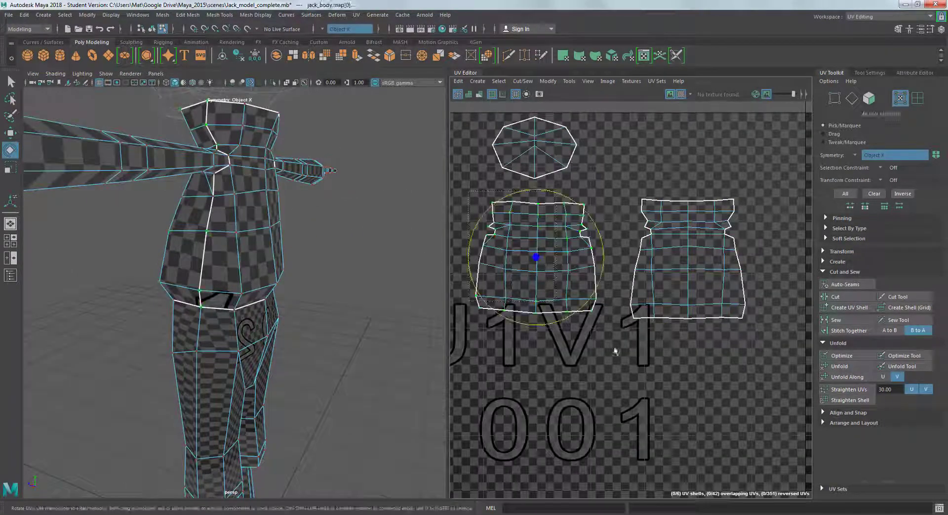
key(w)
middle_drag(602, 355, 621, 354)
alt+drag(435, 217, 340, 210)
Move the neck cap and both torso shells together into the UV tile above, U1V2.
alt+middle_drag(578, 158, 583, 224)
drag(483, 167, 585, 245)
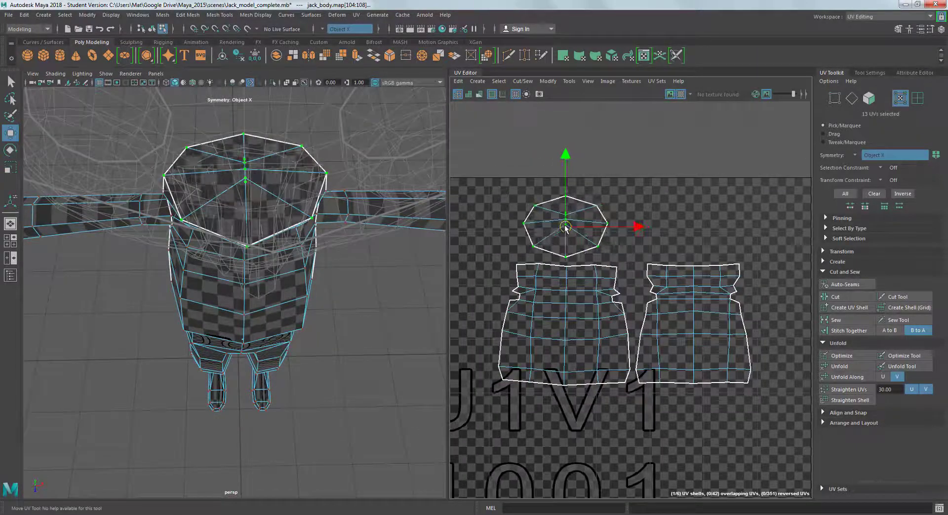
scroll(565, 227, down, 3)
shift+drag(563, 200, 652, 311)
alt+middle_drag(657, 346, 589, 238)
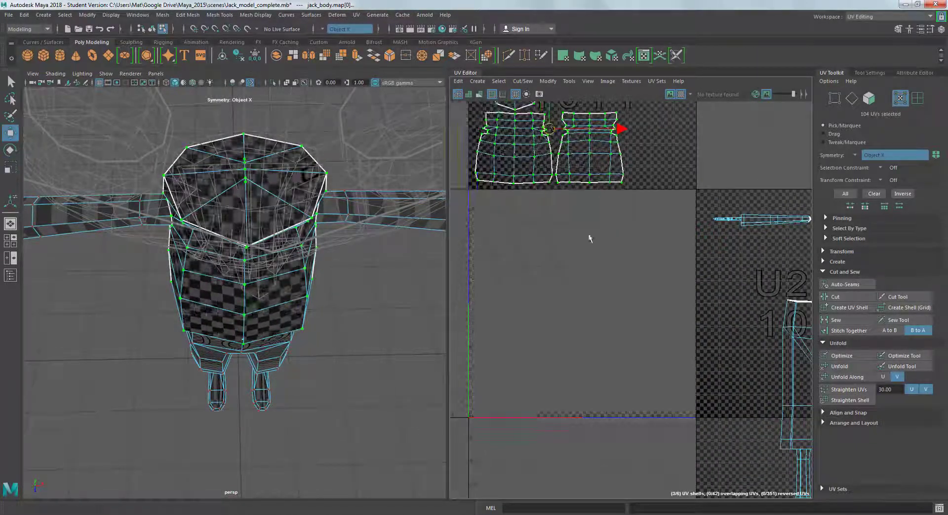
Project the faces of both hands along the Y axis and move the hand shells down into tile U1V-1.
scroll(590, 238, down, 3)
scroll(568, 239, up, 2)
alt+middle_drag(360, 275, 305, 254)
right_click(305, 254)
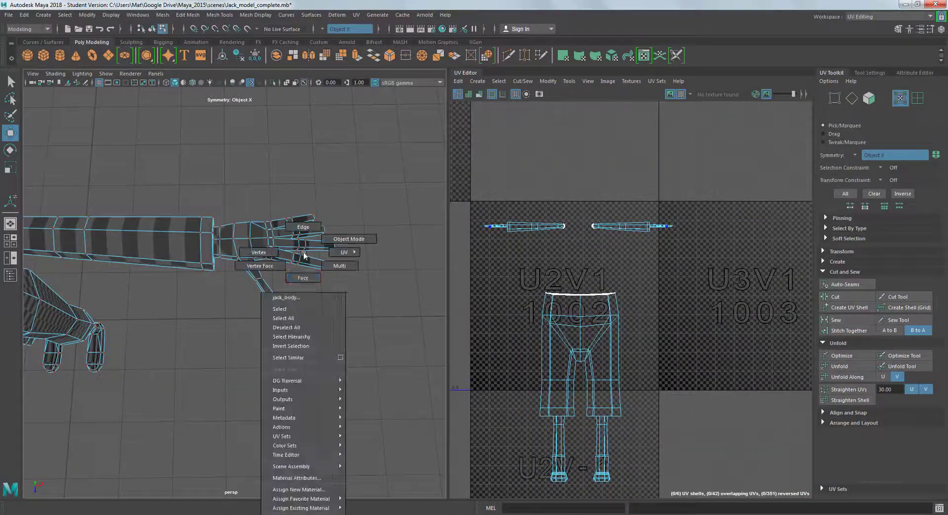
click(303, 278)
drag(361, 186, 217, 352)
click(478, 81)
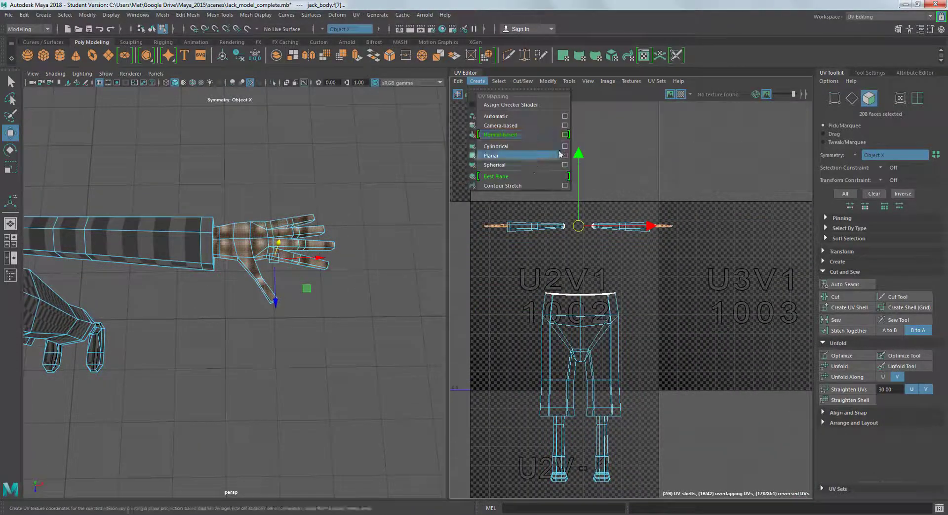
click(563, 155)
click(396, 250)
click(460, 255)
drag(552, 249, 549, 348)
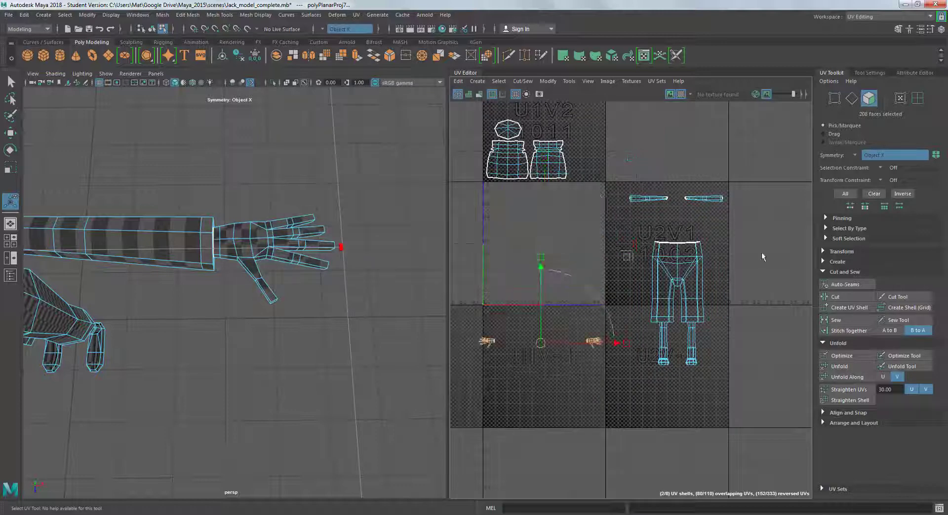
Cut the UVs of both sleeves along the edges on their underside.
alt+drag(296, 257, 266, 175)
right_click(266, 175)
click(267, 149)
alt+drag(276, 208, 346, 197)
scroll(690, 223, up, 3)
right_click(686, 182)
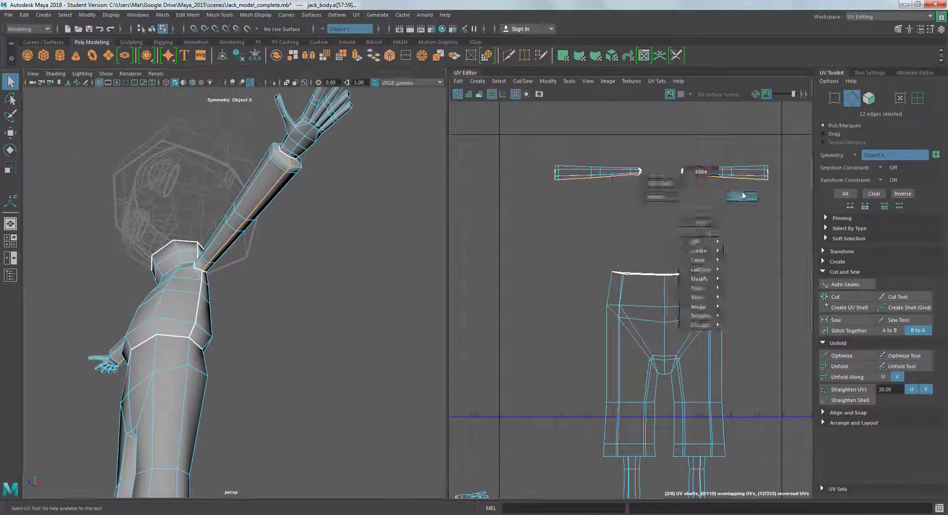
click(721, 183)
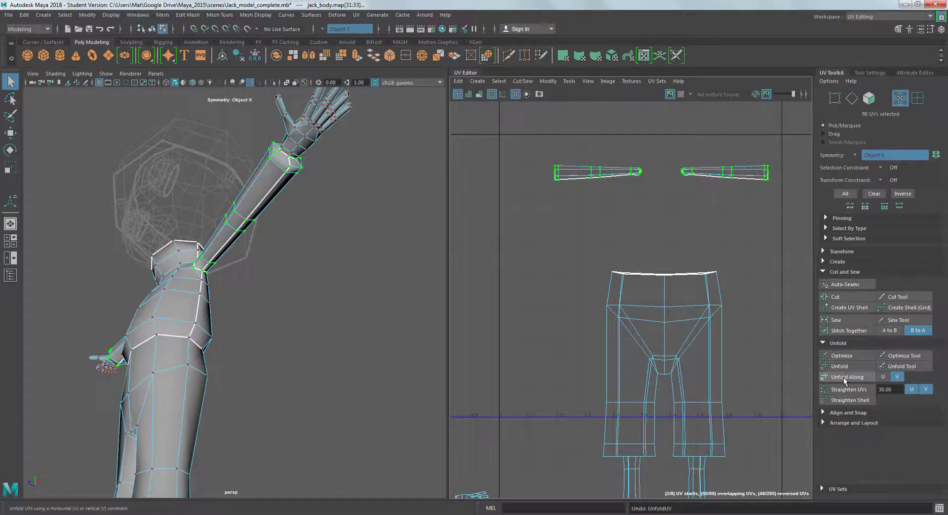
Unfold the two sleeve shells along U.
click(844, 377)
click(883, 377)
click(728, 237)
key(a)
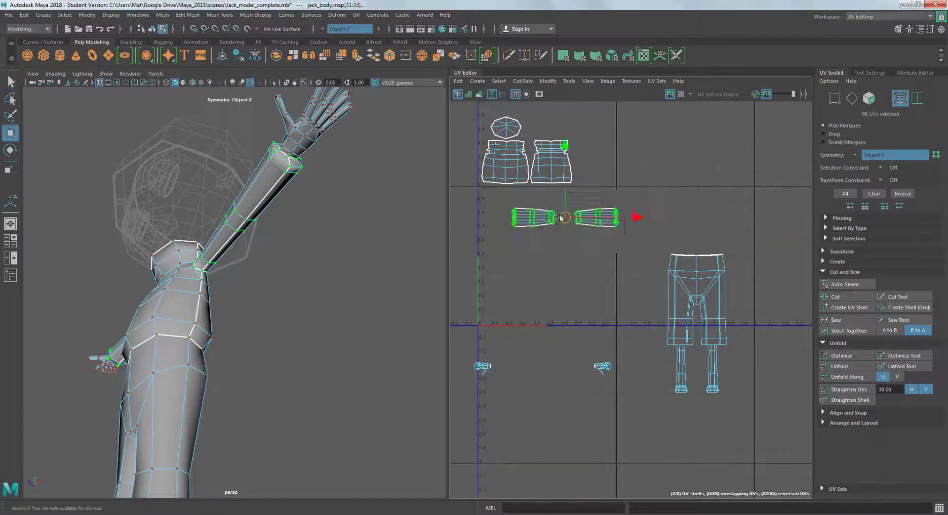
Move the sleeve shells beneath the torso shells and scale them up to match the torso's checker size.
drag(561, 218, 545, 208)
scroll(349, 218, up, 5)
key(r)
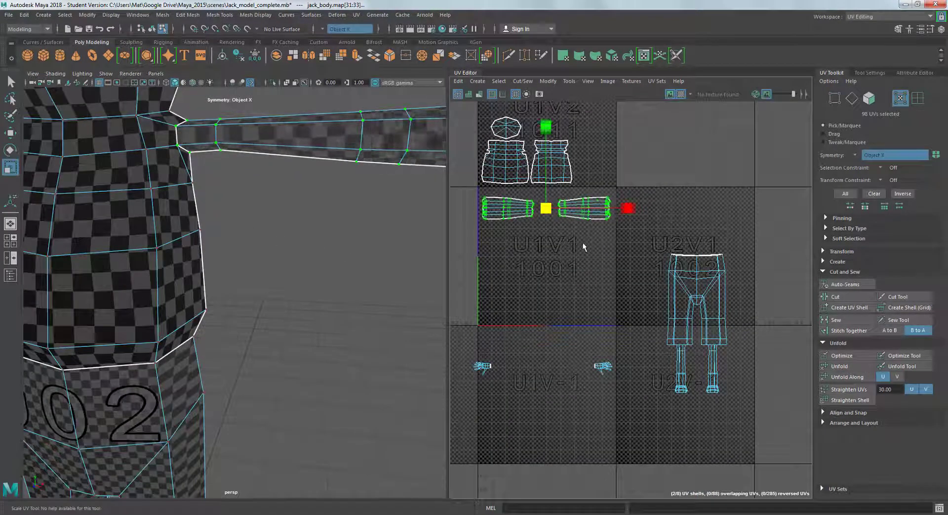
middle_drag(587, 242, 530, 262)
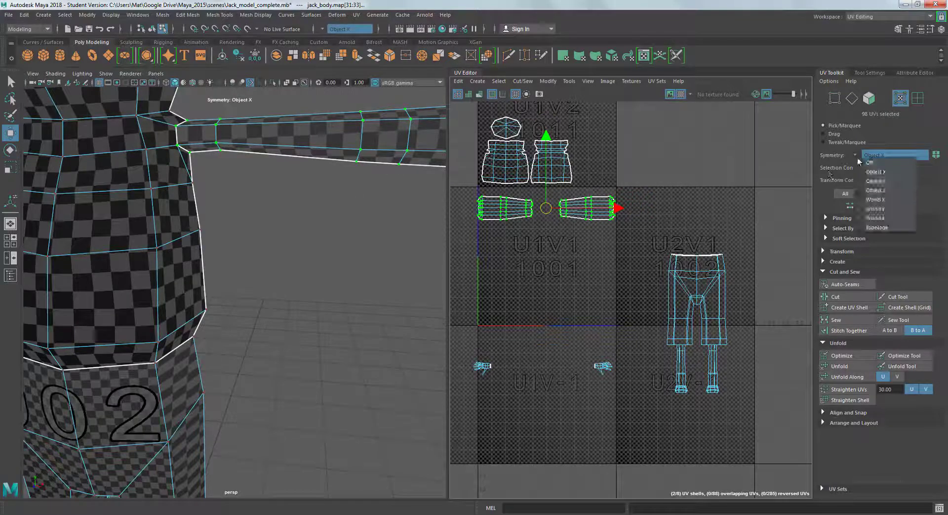
Turn symmetry off and arrange the two sleeve shells side by side just below the torso shells.
click(562, 218)
key(ctrl+z)
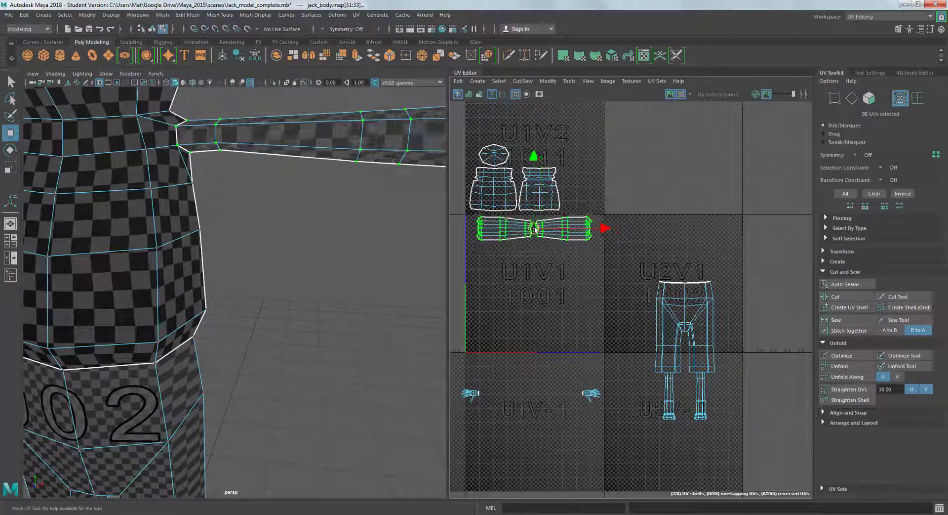
click(607, 228)
key(a)
key(f)
Project the lower legs and feet along the Z axis and move their shells down below the trousers shell.
scroll(262, 205, up, 5)
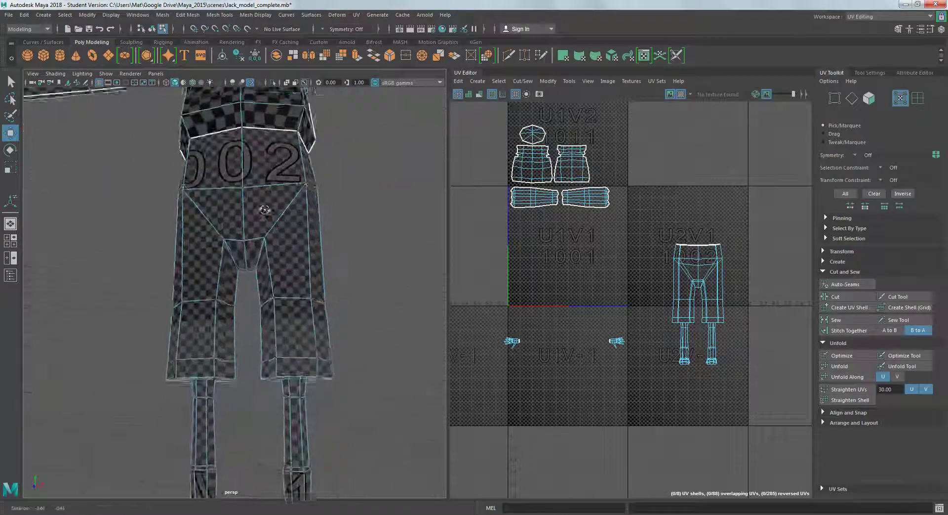
alt+drag(263, 205, 280, 252)
click(303, 285)
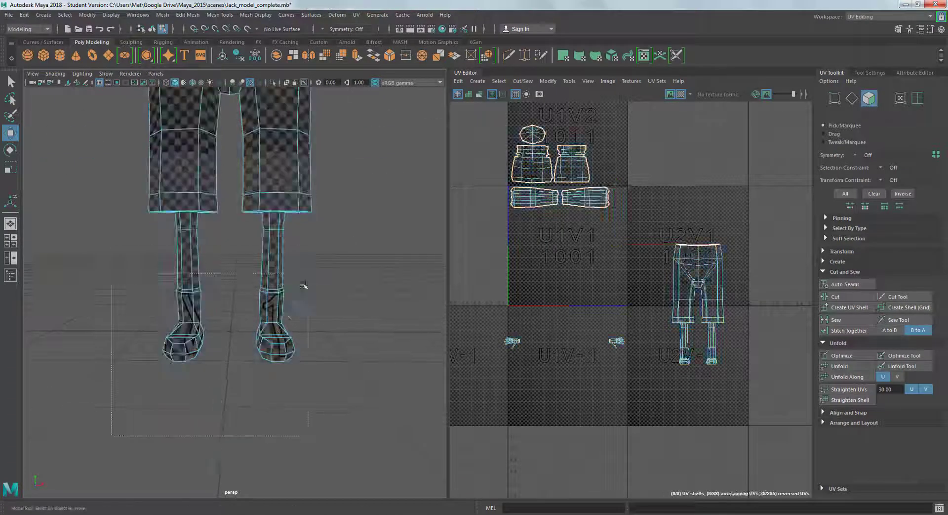
drag(148, 212, 306, 370)
click(477, 81)
click(565, 155)
click(398, 251)
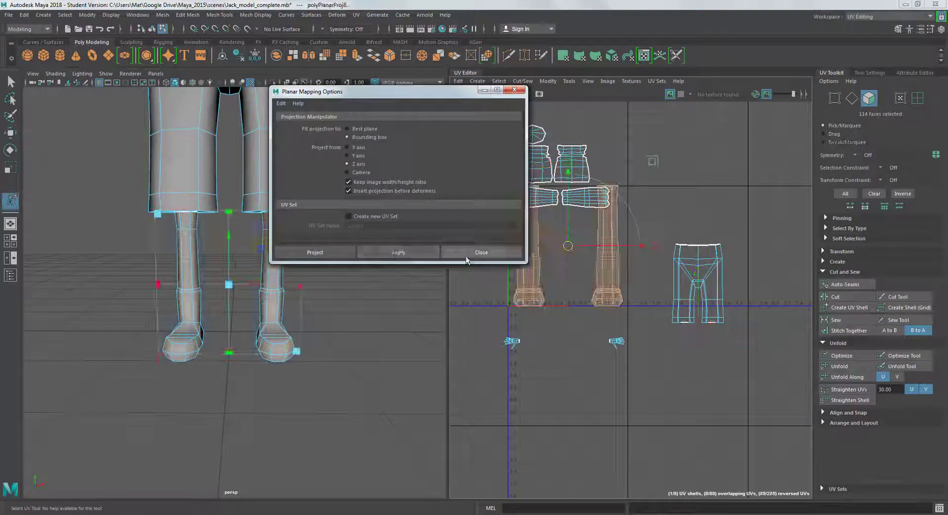
click(483, 251)
alt+drag(265, 180, 524, 150)
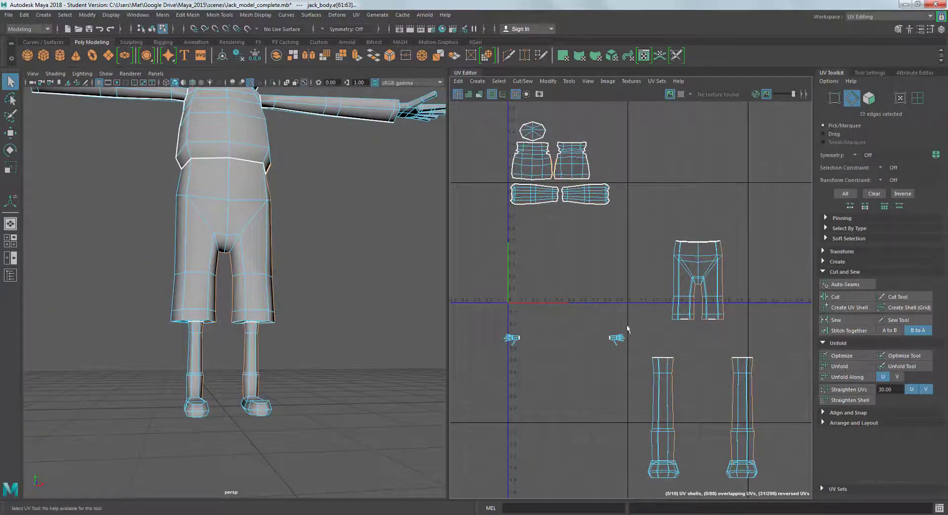
Cut the trousers shell along its side edges, unfold the front and back halves, and place them side by side.
alt+drag(442, 284, 343, 282)
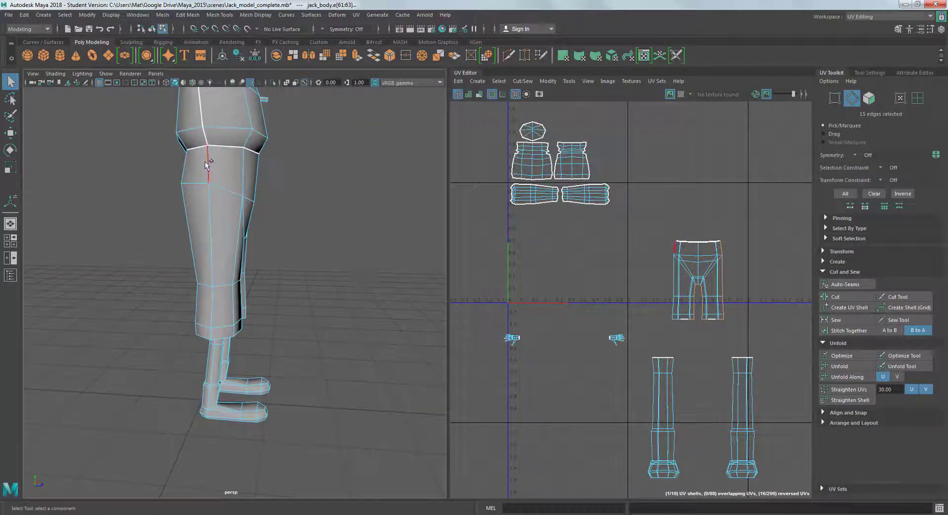
alt+drag(292, 297, 355, 217)
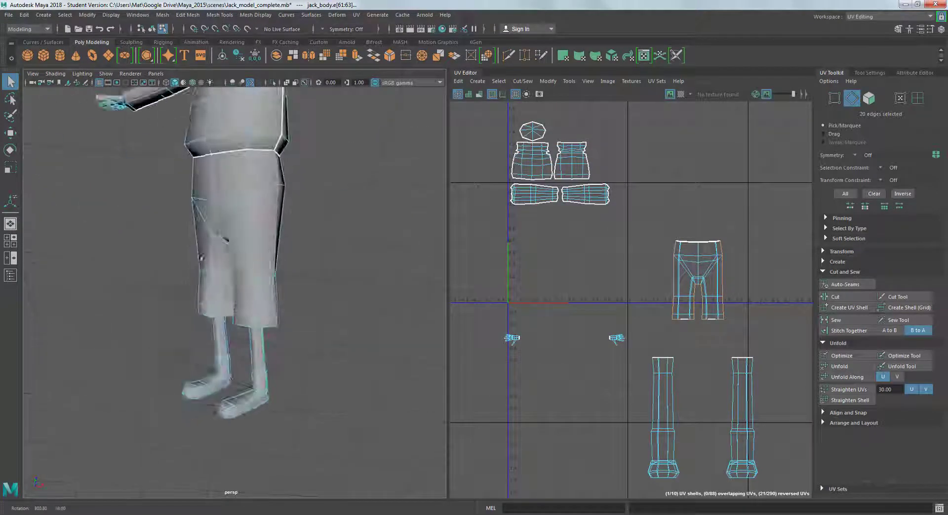
click(843, 297)
right_drag(699, 270, 659, 258)
key(w)
drag(699, 276, 615, 276)
right_drag(638, 272, 677, 277)
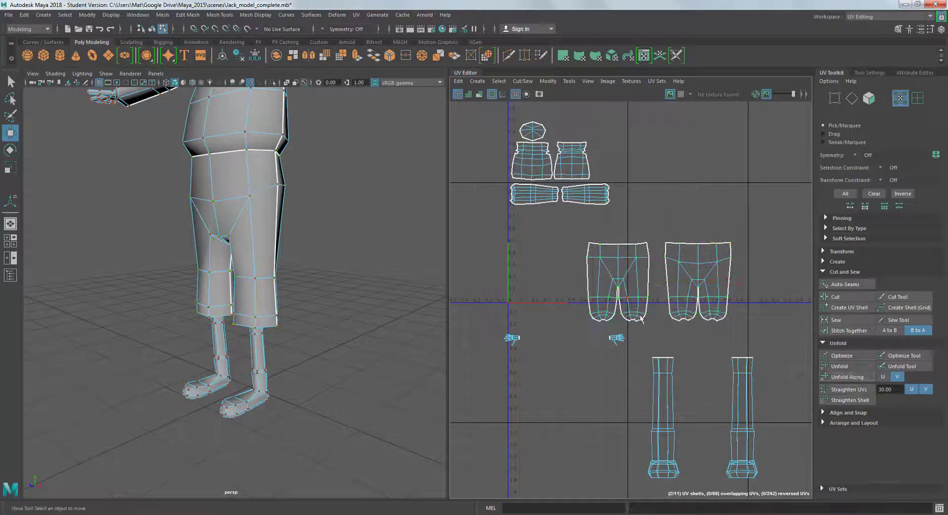
Display the checker map, scale both trousers shells down to match the torso's checker size, and place them beneath the sleeves.
click(681, 94)
click(587, 238)
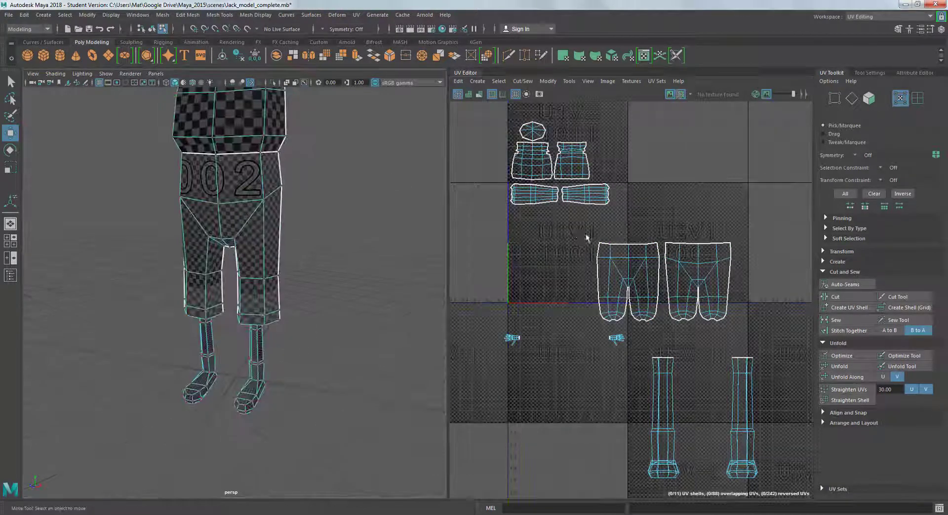
key(r)
drag(663, 282, 546, 217)
key(w)
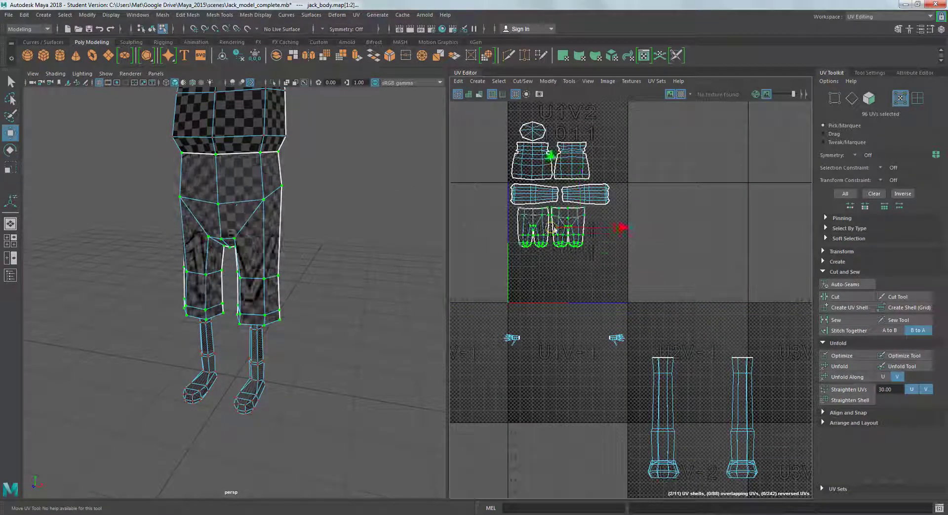
Turn on Object X symmetry and separate the feet from the lower leg shells.
alt+middle_drag(642, 346, 645, 309)
click(394, 327)
scroll(394, 327, up, 3)
alt+drag(394, 327, 322, 319)
scroll(312, 235, up, 3)
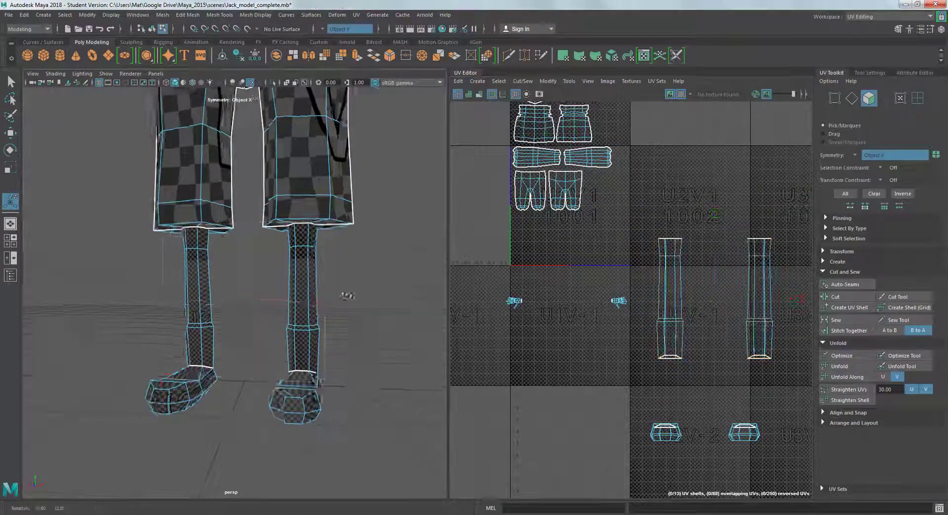
Cut a lengthwise seam down each lower leg and unfold the two leg shells.
alt+drag(348, 296, 269, 299)
key(F10)
click(157, 237)
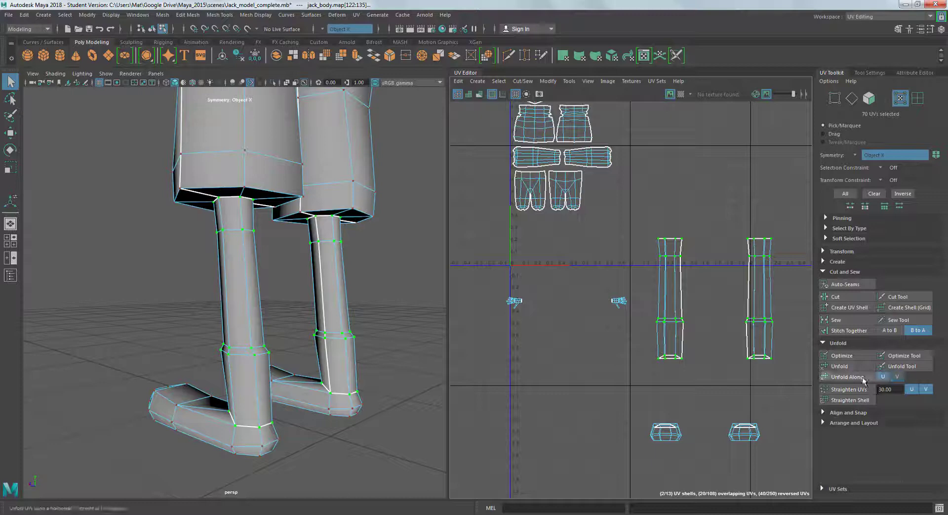
click(860, 378)
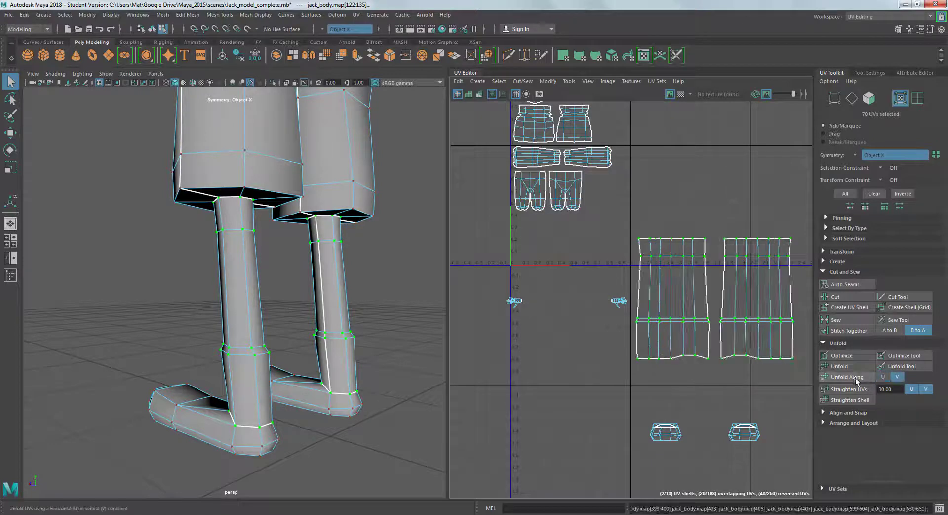
Turn symmetry off and move the two unfolded leg shells closer together.
click(632, 220)
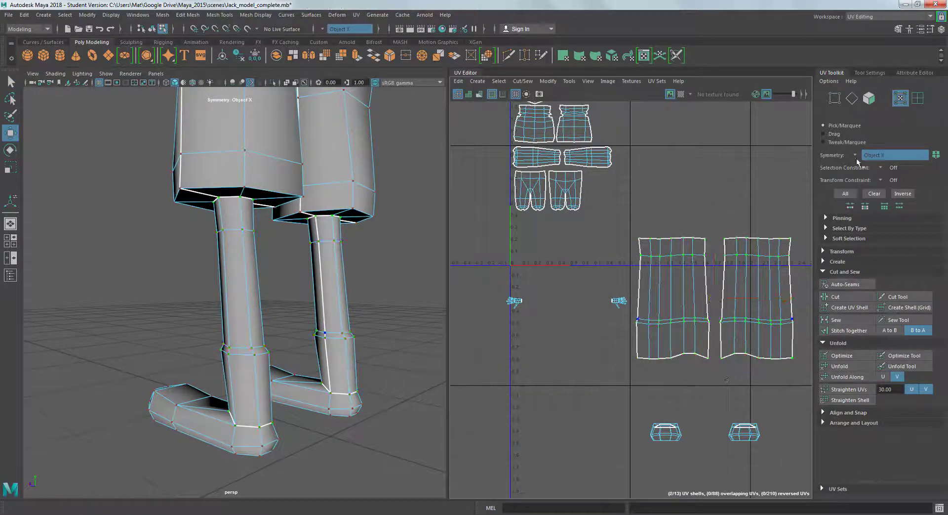
click(650, 267)
shift+click(755, 297)
Scale the two leg shells down to match the trousers' checker size and place them beside the trousers shells.
click(681, 94)
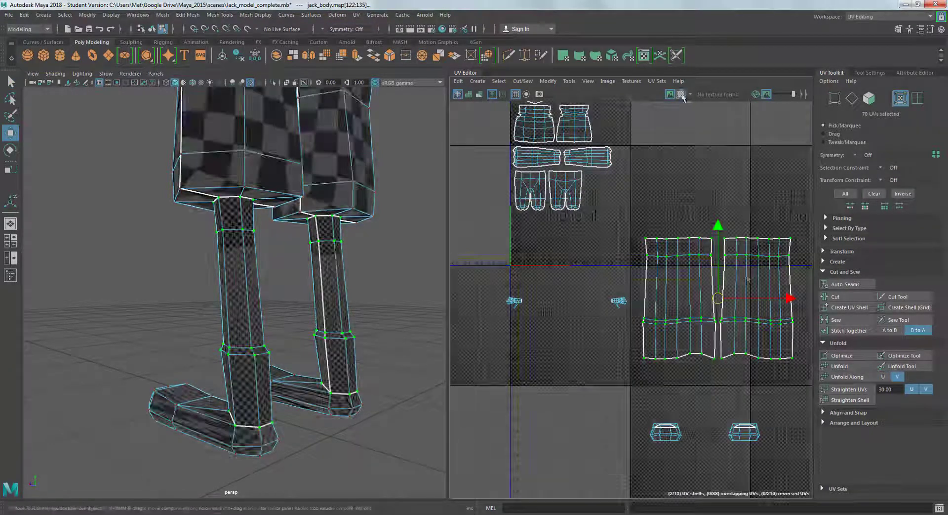
key(r)
drag(717, 298, 713, 265)
alt+drag(316, 247, 375, 242)
scroll(387, 237, down, 5)
key(w)
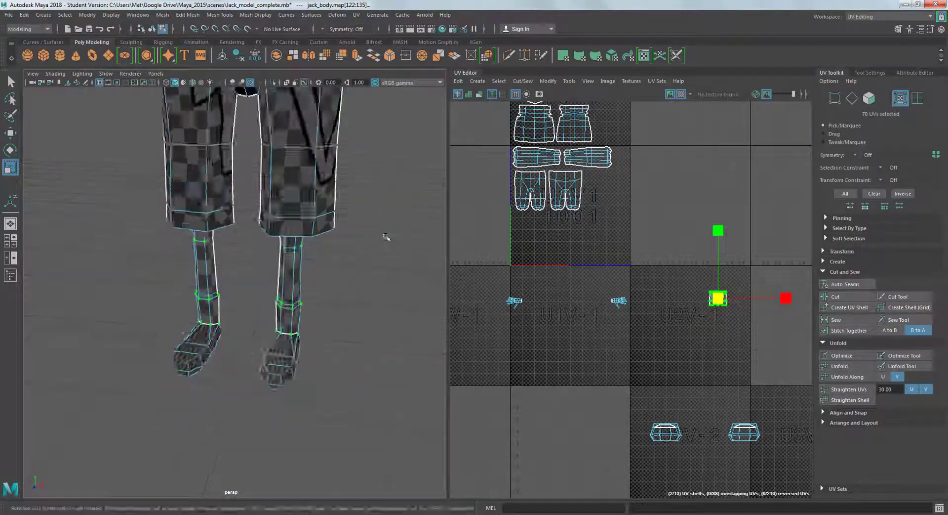
drag(712, 284, 586, 164)
click(587, 166)
Scale the two hand shells to match the sleeves' checker size and stack them beneath the leg shells.
alt+drag(109, 247, 187, 247)
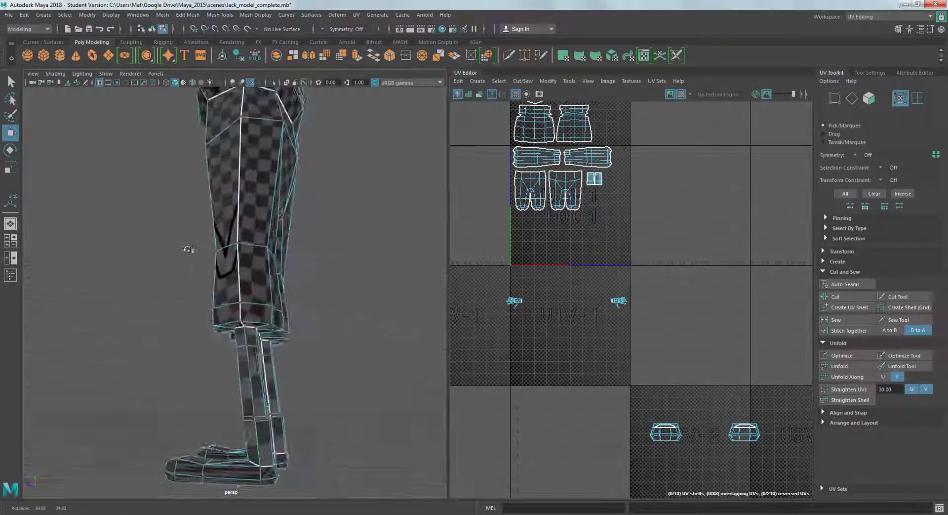
scroll(186, 247, up, 3)
scroll(598, 177, up, 5)
key(r)
middle_drag(635, 236, 574, 277)
scroll(593, 180, down, 5)
scroll(567, 220, up, 4)
middle_drag(567, 220, 624, 184)
scroll(643, 222, down, 5)
click(642, 222)
click(687, 281)
middle_drag(687, 281, 641, 257)
click(641, 258)
alt+drag(297, 276, 250, 313)
scroll(262, 364, up, 5)
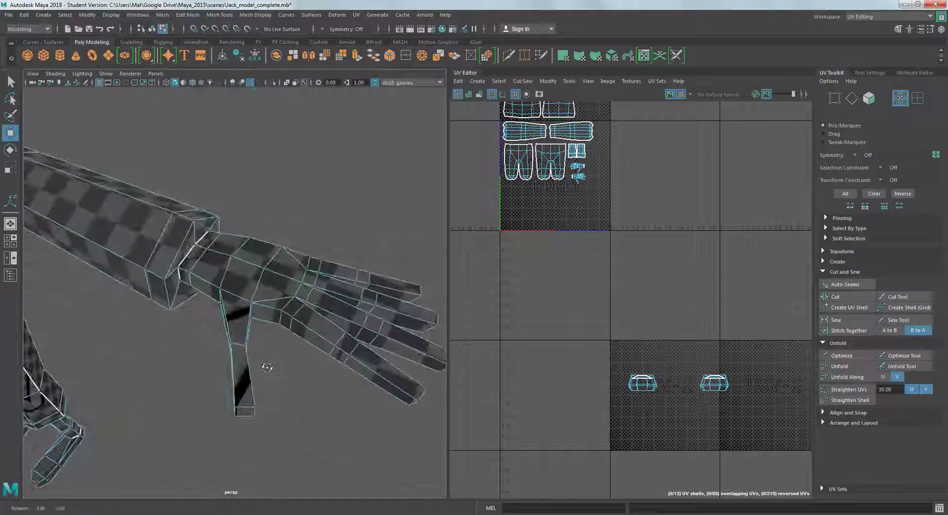
Select both foot shells with Object X symmetry and apply a planar projection from the Y axis.
alt+middle_drag(637, 337, 643, 281)
alt+drag(346, 346, 341, 257)
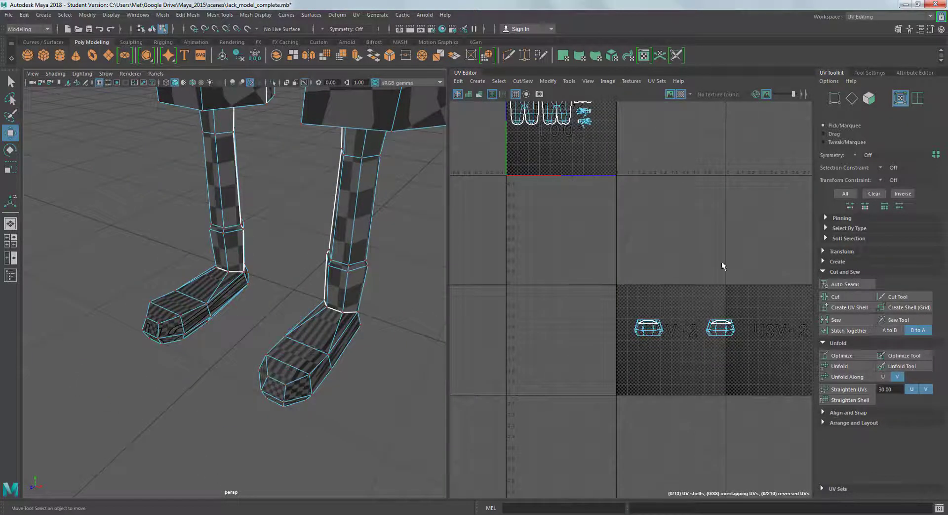
click(881, 169)
right_drag(647, 326, 681, 352)
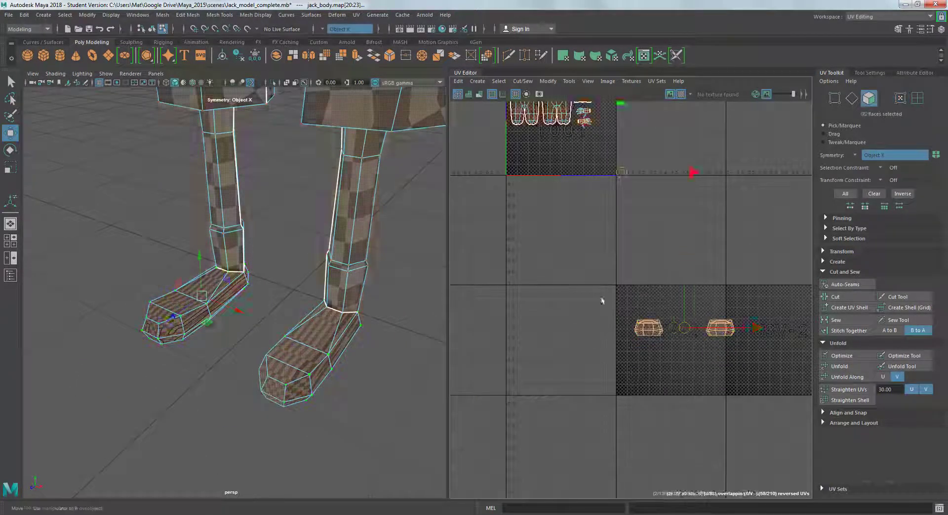
click(477, 81)
click(568, 146)
click(398, 311)
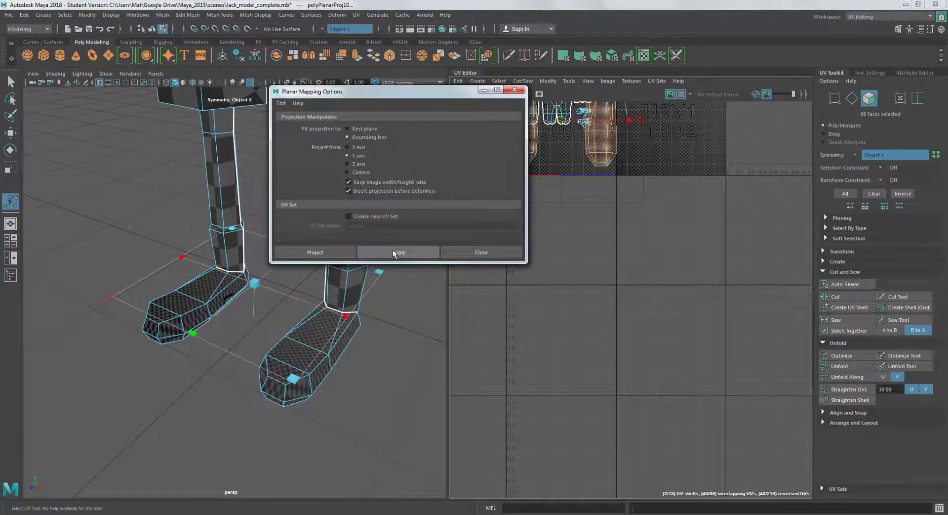
click(497, 311)
Hide the checker map and cut the feet along the edges around the soles, leaving one side attached.
scroll(572, 296, up, 3)
click(681, 93)
alt+right_drag(257, 257, 296, 228)
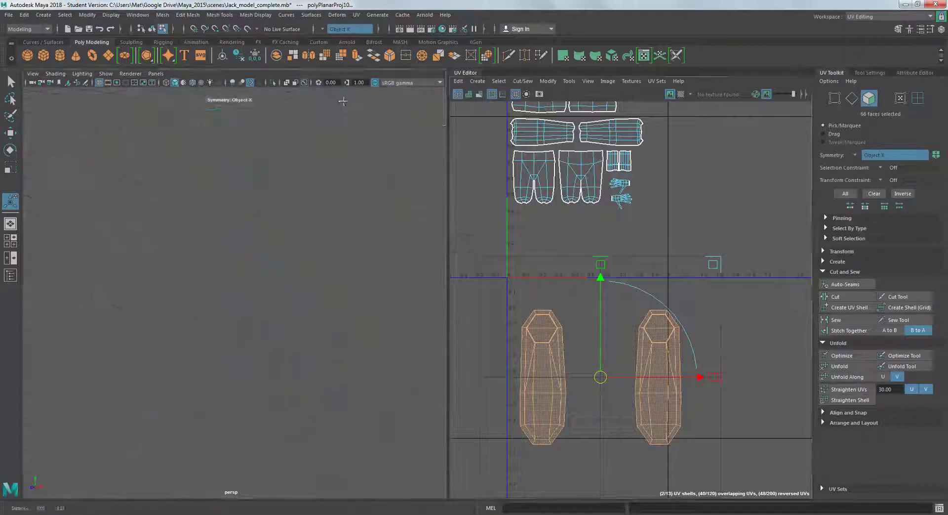
alt+drag(296, 227, 336, 205)
right_drag(267, 200, 233, 203)
click(277, 191)
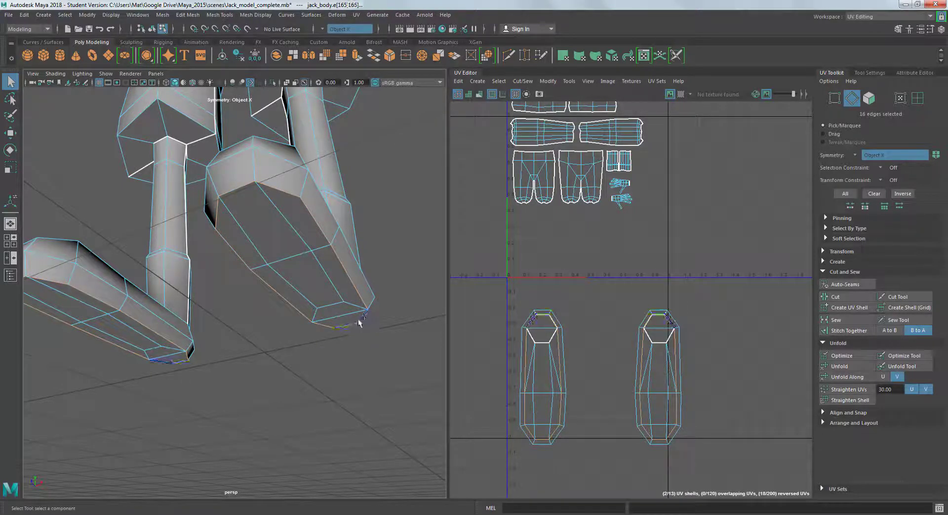
alt+drag(269, 350, 320, 366)
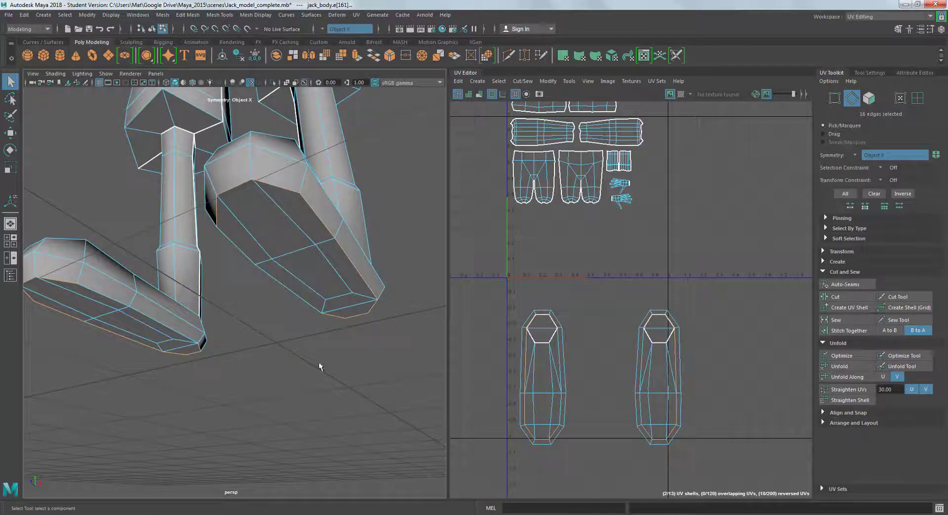
click(836, 297)
Select the UVs of both foot shells and unfold them.
right_drag(643, 383, 749, 455)
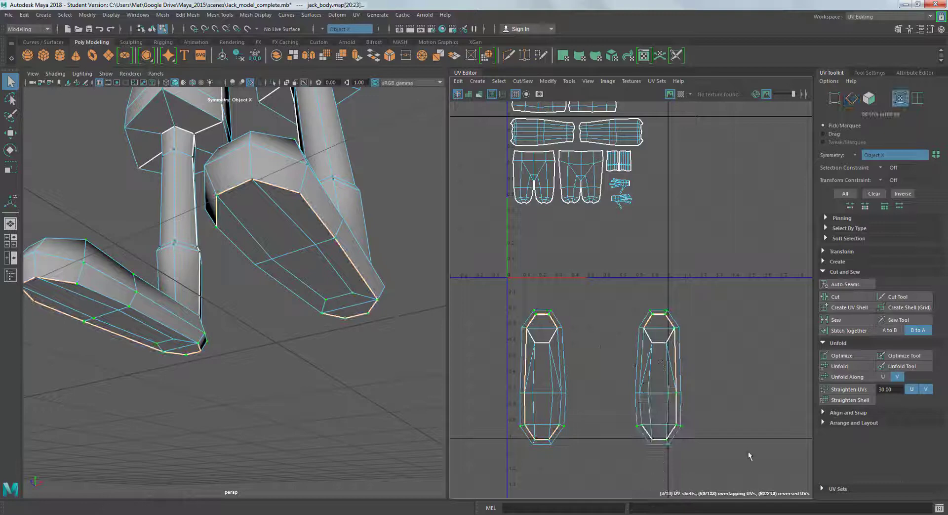
click(884, 377)
alt+middle_drag(497, 353, 502, 320)
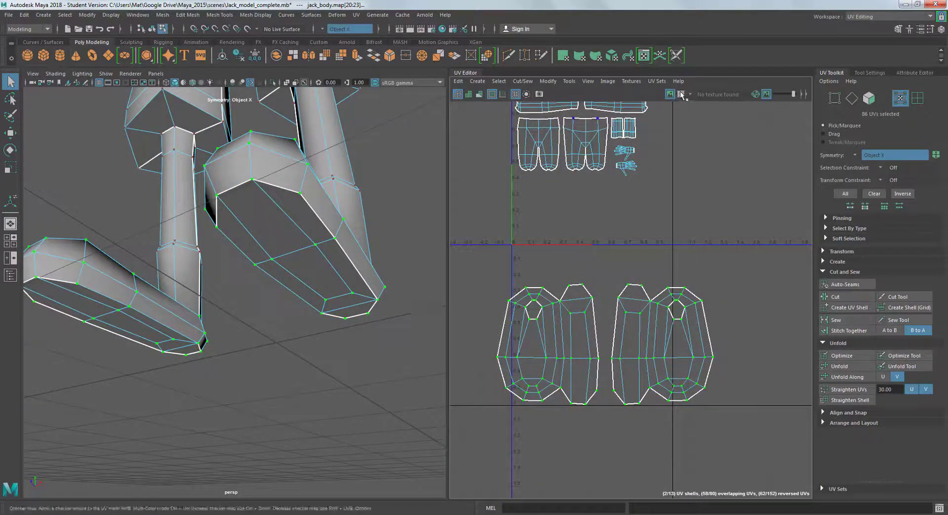
Show the checker map and scale the foot shells down to match the legs' checker size.
click(681, 94)
key(r)
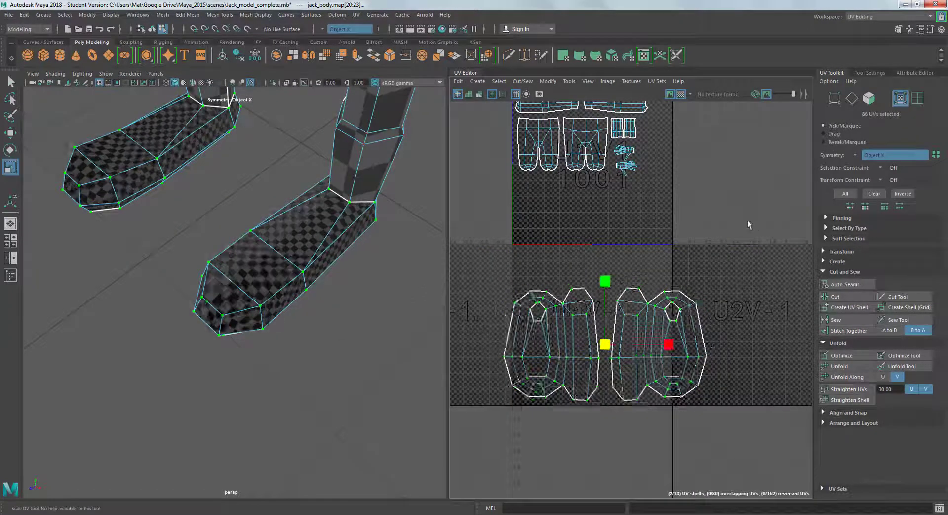
middle_drag(749, 225, 643, 287)
key(w)
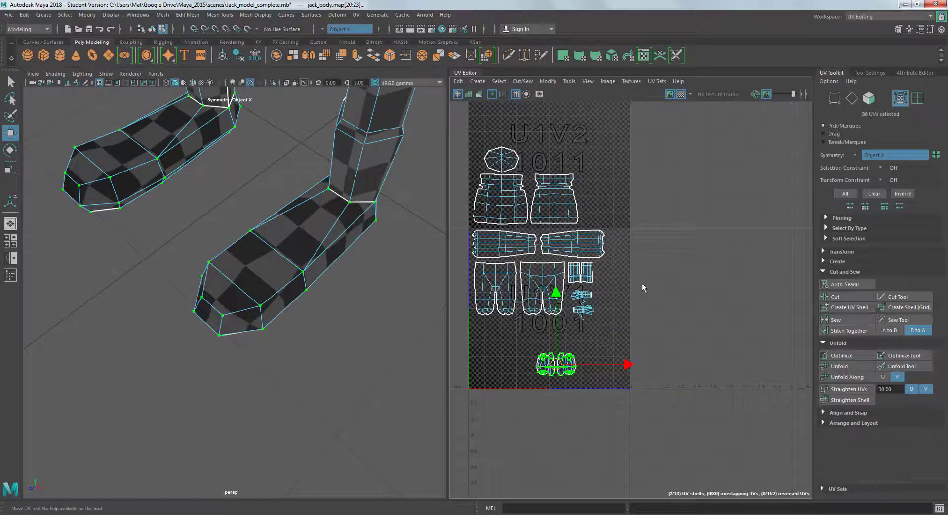
Move the body shells down into the 0 to 1 UV tile and place the feet and neck cap beside the torso.
scroll(642, 287, down, 3)
drag(548, 207, 611, 307)
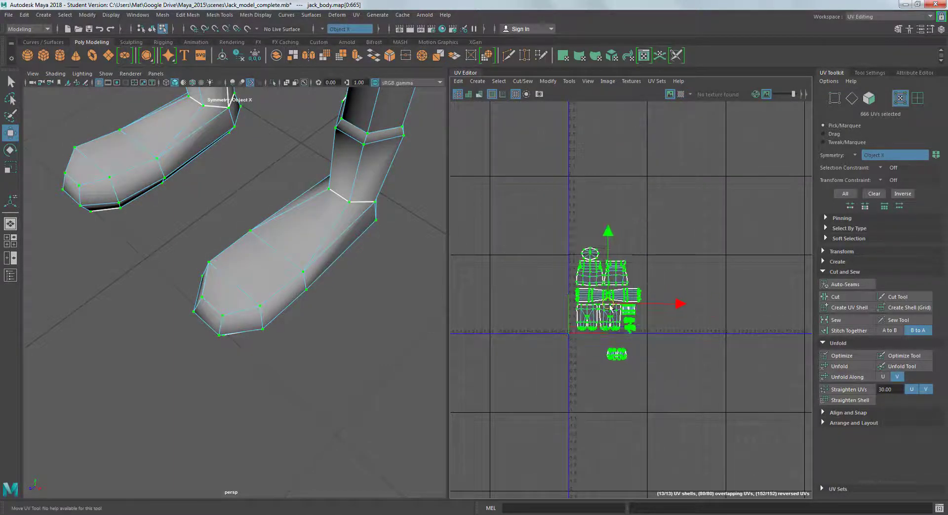
scroll(612, 306, up, 5)
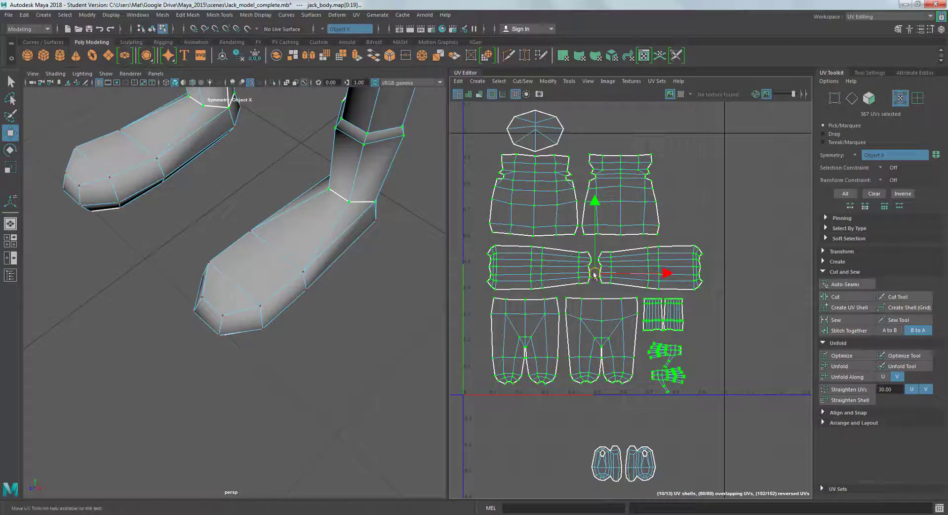
drag(594, 274, 576, 272)
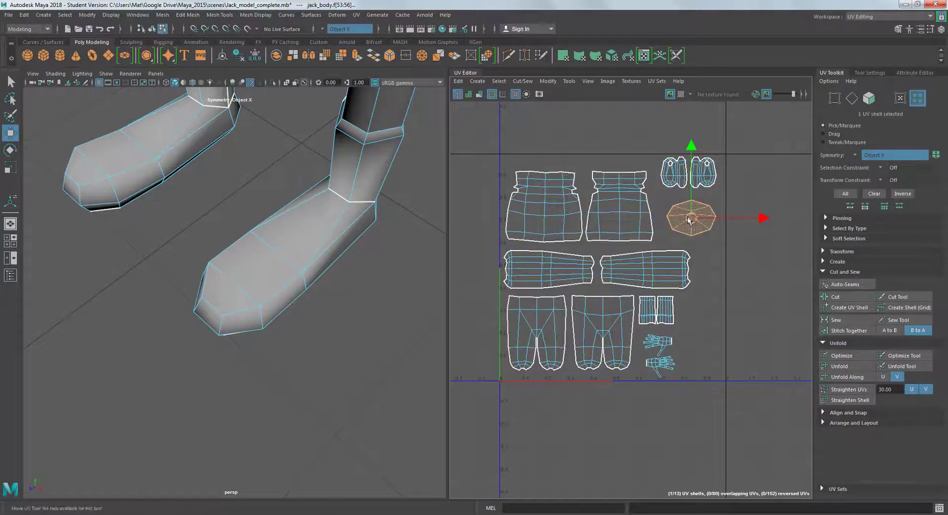
Nudge the sleeve, trousers, leg and hand shells upward to close the gaps between the rows.
click(593, 248)
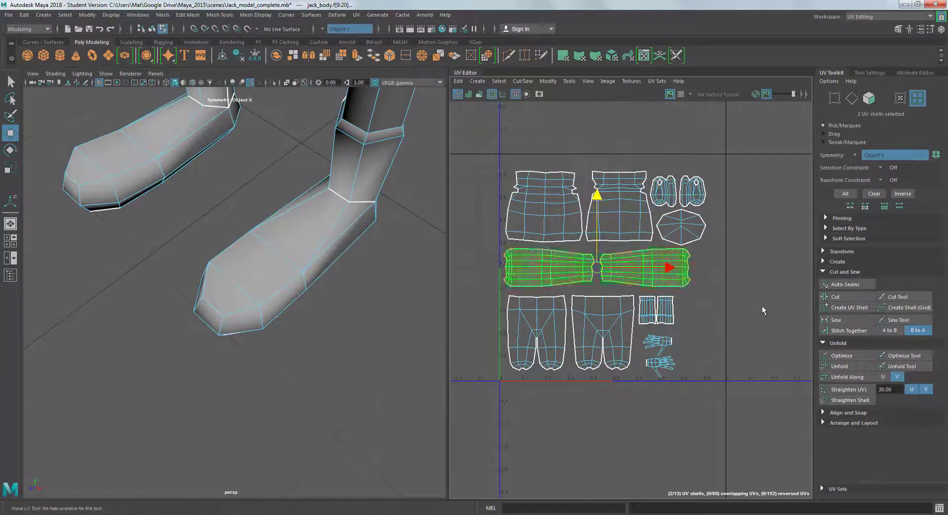
key(ctrl+z)
key(ctrl+z)
key(ctrl+z)
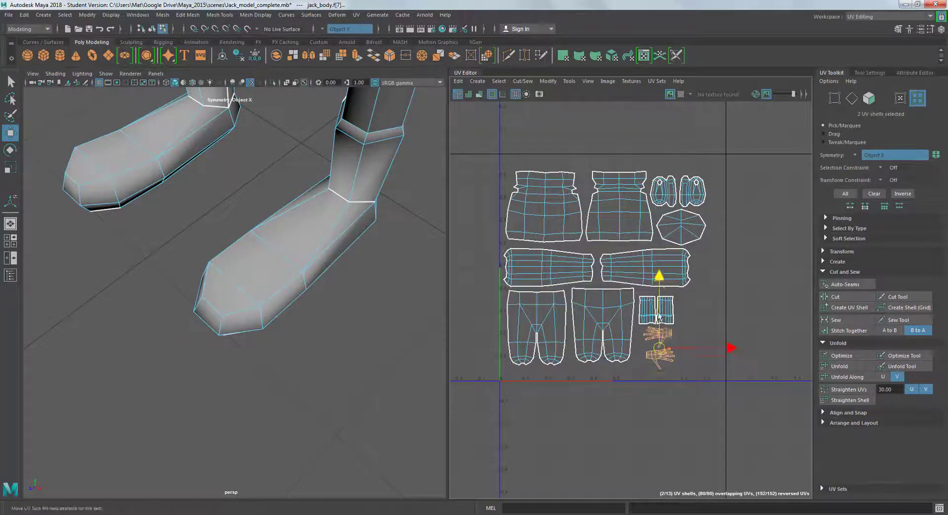
key(ctrl+z)
key(ctrl+z)
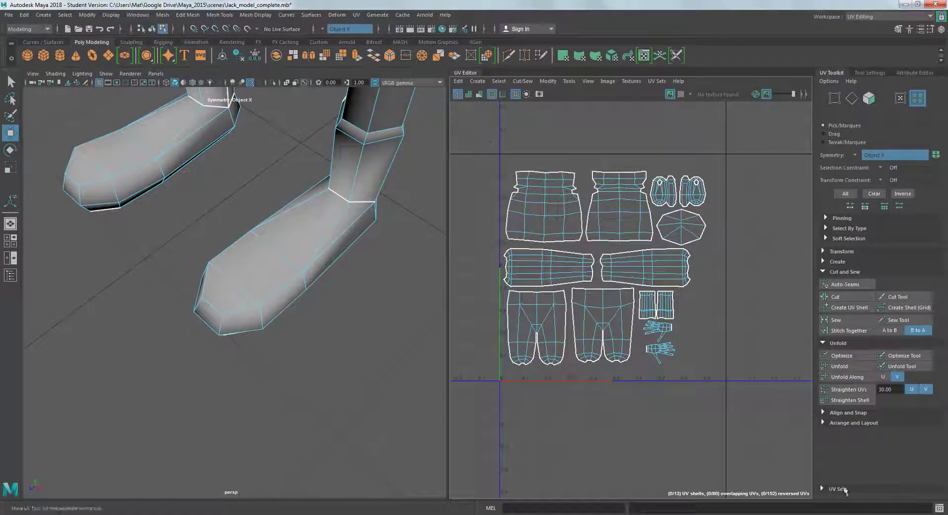
Select all 13 body shells and scale them up to fill the 0 to 1 UV tile.
key(ctrl+z)
key(ctrl+z)
key(ctrl+z)
key(ctrl+z)
key(r)
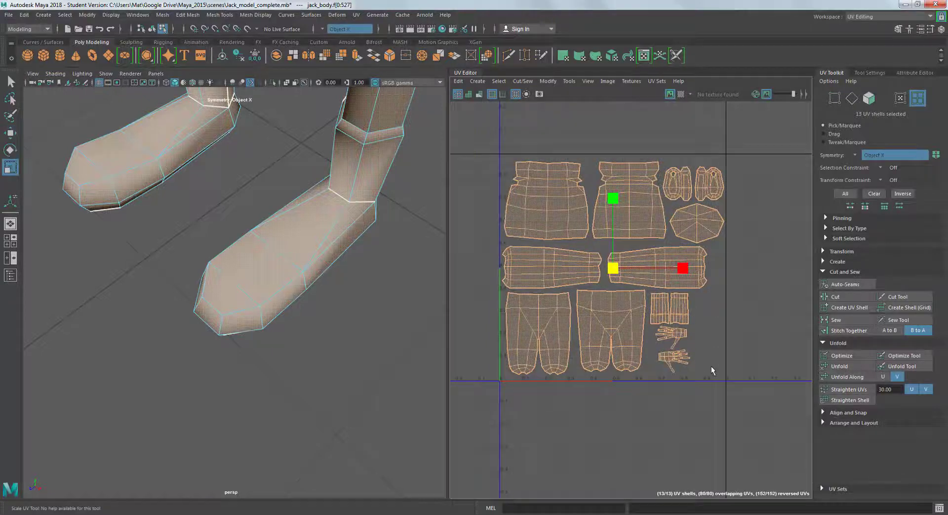
key(ctrl+z)
key(ctrl+z)
key(ctrl+z)
key(ctrl+z)
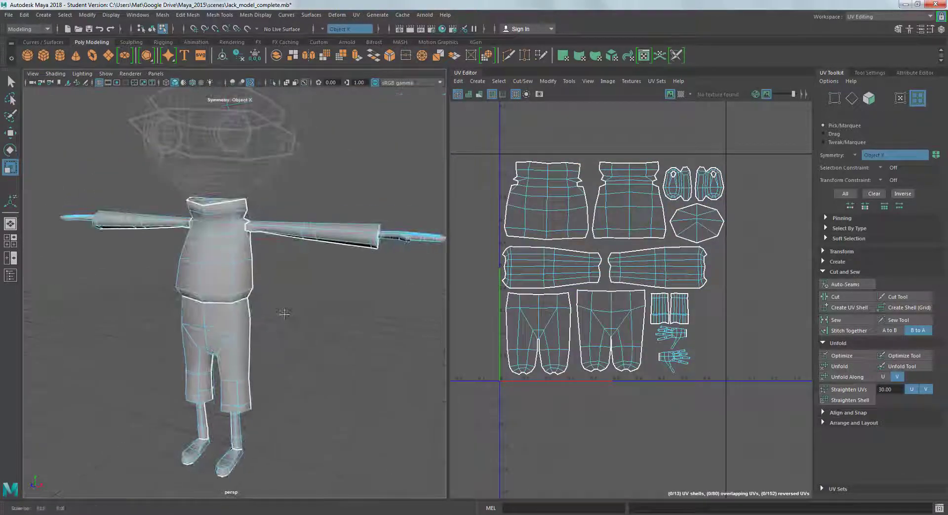
Take the head, hair and eye layers out of template mode in the Maya Classic workspace, and return to UV Editing.
key(ctrl+z)
key(ctrl+z)
key(ctrl+z)
click(882, 18)
click(869, 26)
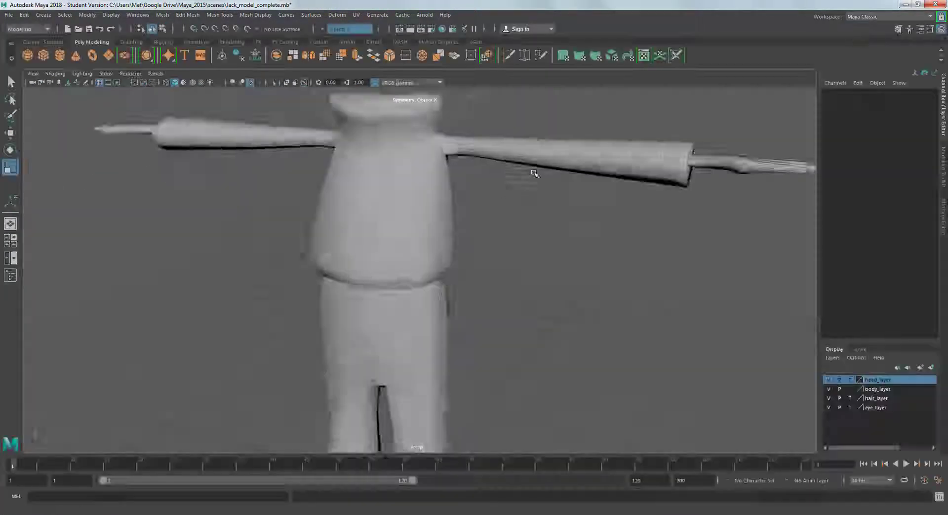
click(876, 407)
click(909, 16)
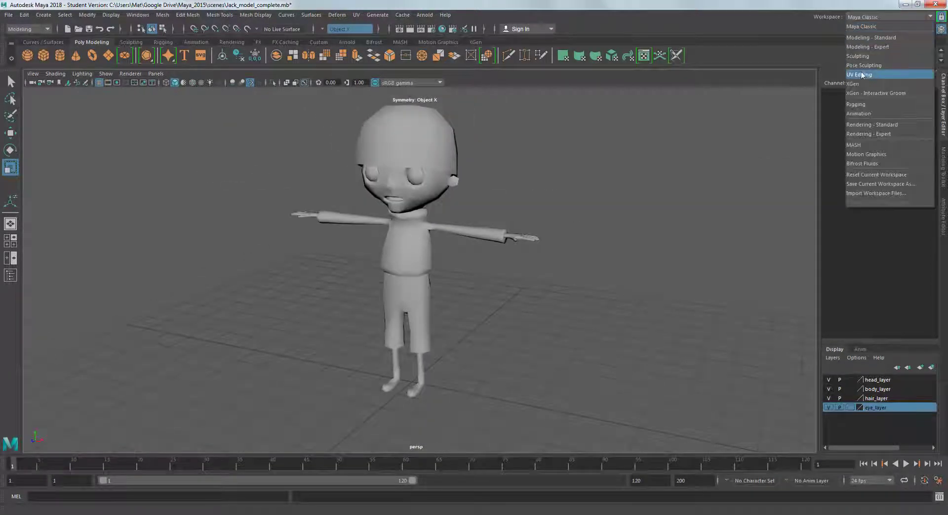
click(862, 76)
Select both of the character's eyes and turn off the Object X symmetry.
drag(198, 212, 276, 227)
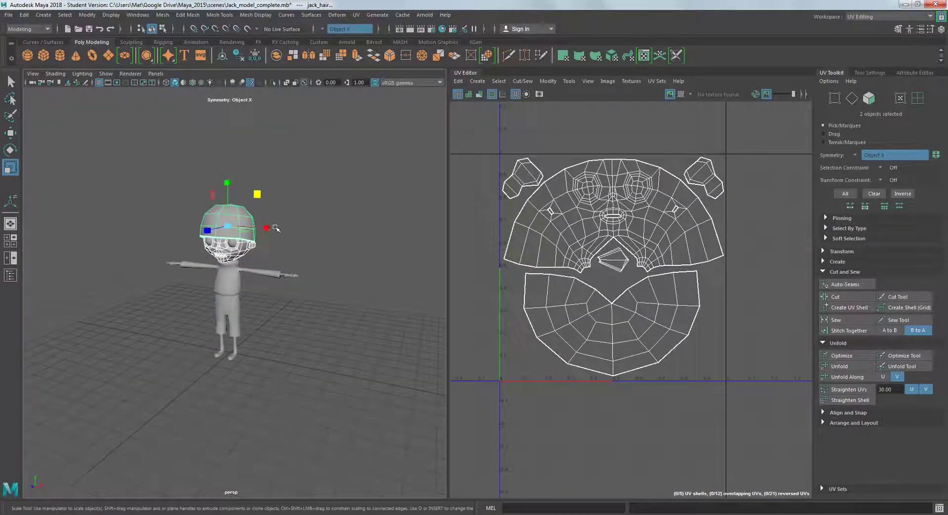
key(q)
key(f)
click(186, 220)
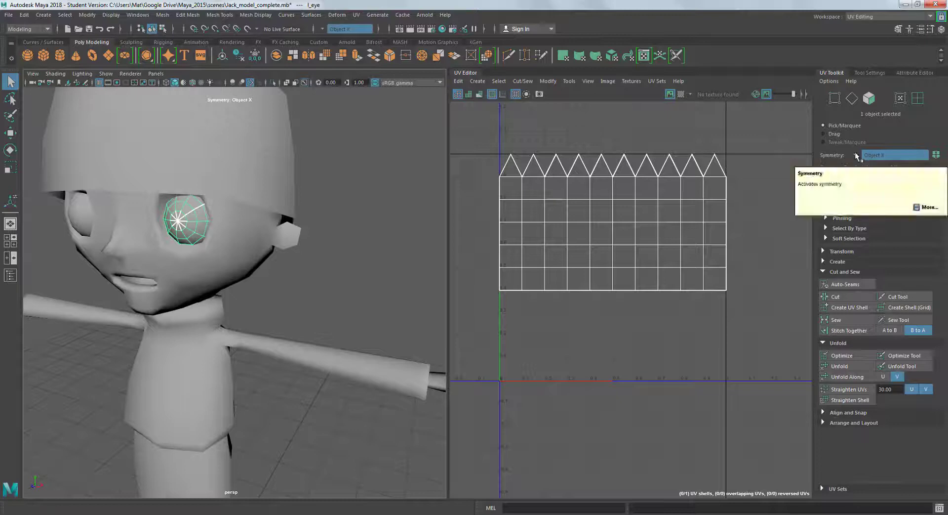
shift+click(73, 229)
click(855, 154)
click(870, 146)
Apply a planar mapping to both eyes so each becomes a round UV shell.
click(477, 81)
click(568, 158)
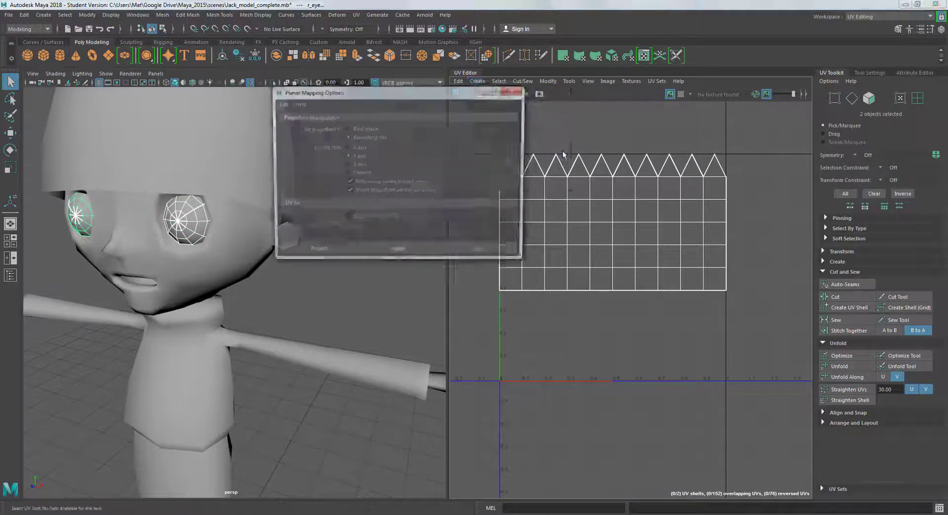
click(398, 252)
click(481, 252)
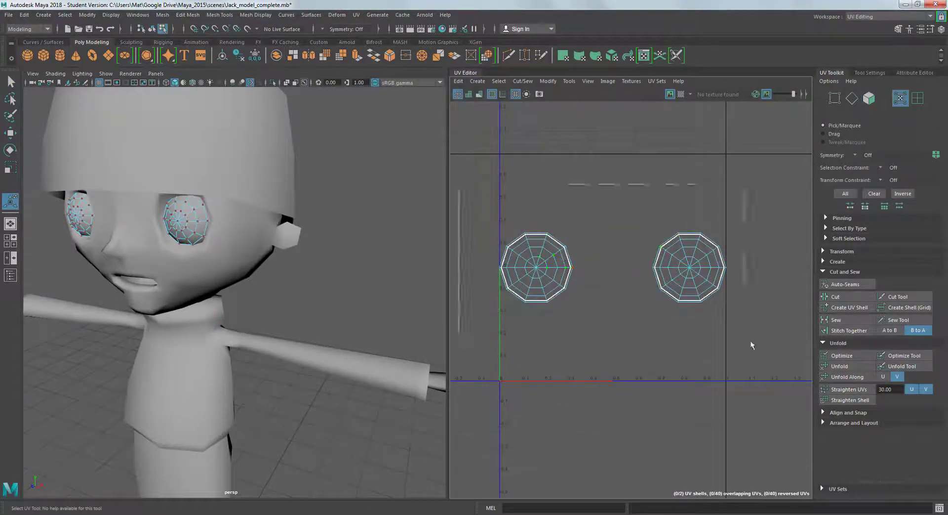
Try to unfold the two eye shells and move one over the other.
click(840, 366)
drag(536, 303, 689, 304)
key(f)
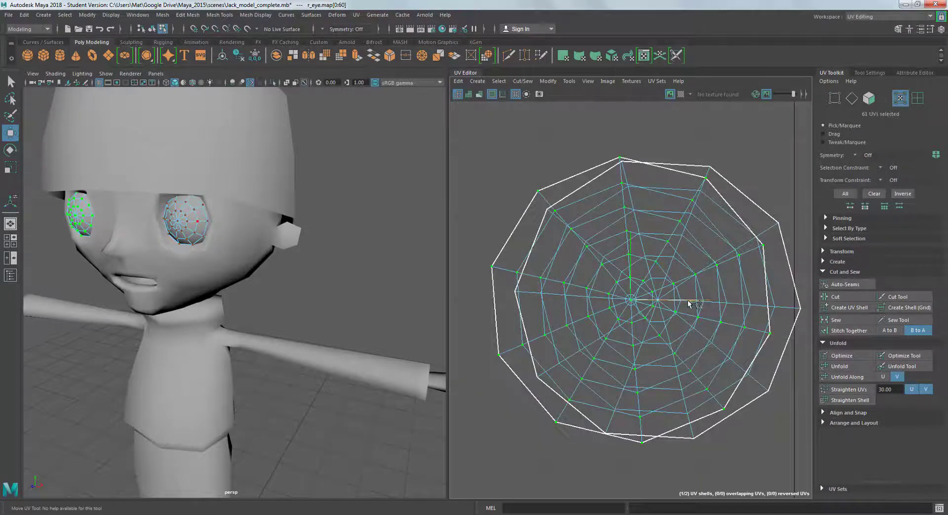
scroll(677, 305, down, 3)
drag(609, 270, 587, 433)
key(ctrl+z)
key(ctrl+z)
key(ctrl+z)
Stack the two eye shells on top of each other and move them outside the 0 to 1 UV tile.
scroll(603, 297, down, 3)
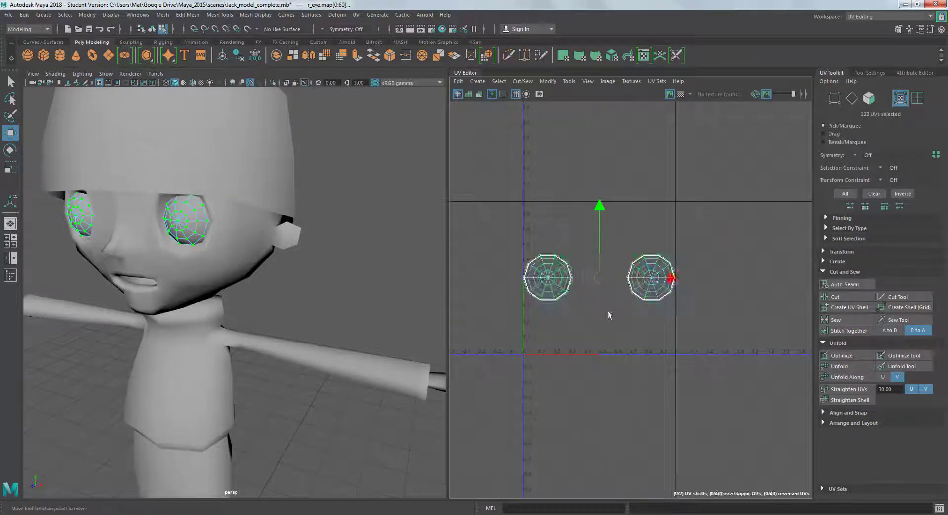
scroll(588, 312, up, 3)
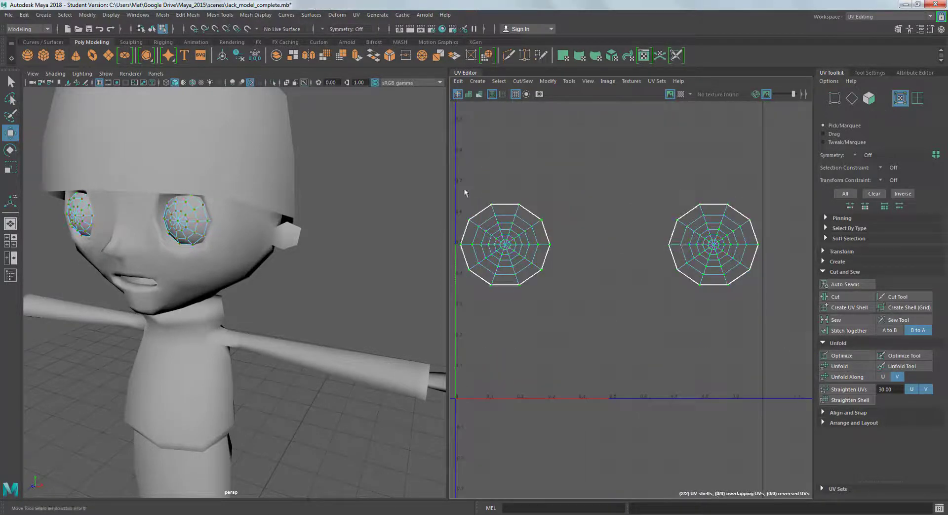
drag(504, 239, 719, 303)
click(661, 315)
scroll(660, 315, down, 2)
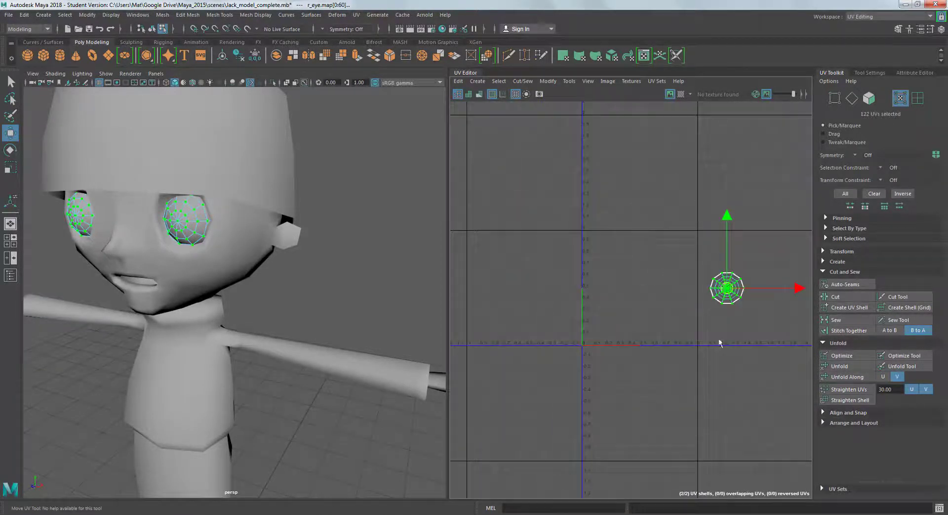
Show the head, hair and both eyes together in the UV Editor and turn on the checker map.
key(F8)
key(q)
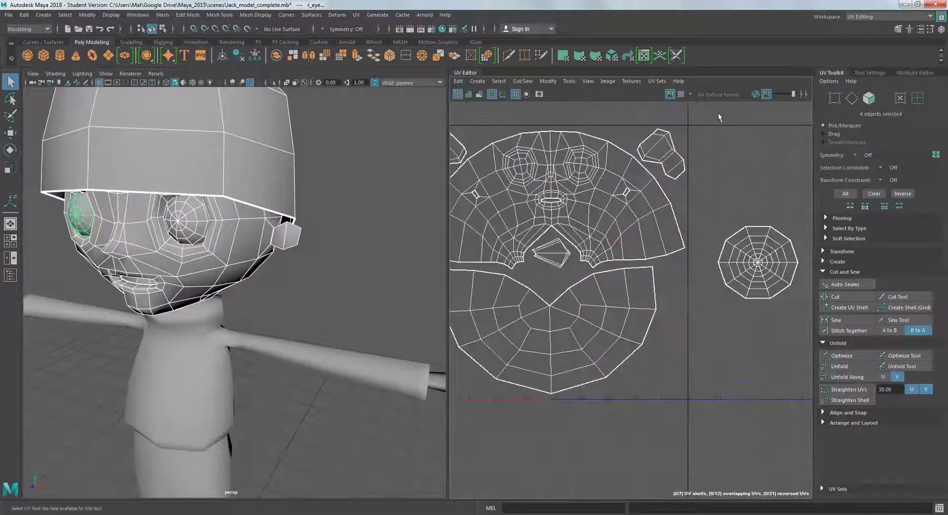
click(681, 94)
scroll(383, 311, up, 5)
Shift the hair shell aside and fit the stacked eye shells, scaled down slightly, into the UV tile's lower right corner.
right_click(613, 320)
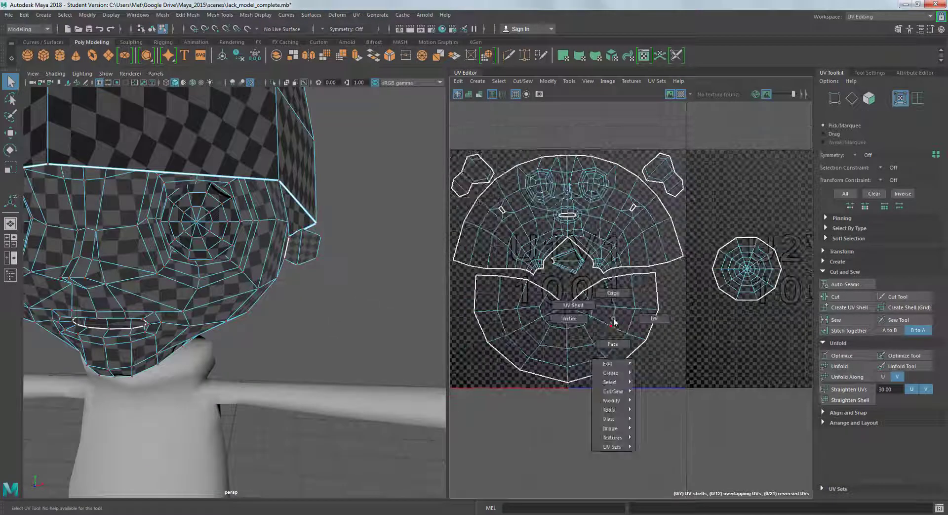
click(573, 304)
click(618, 345)
click(748, 268)
key(w)
drag(751, 272, 654, 359)
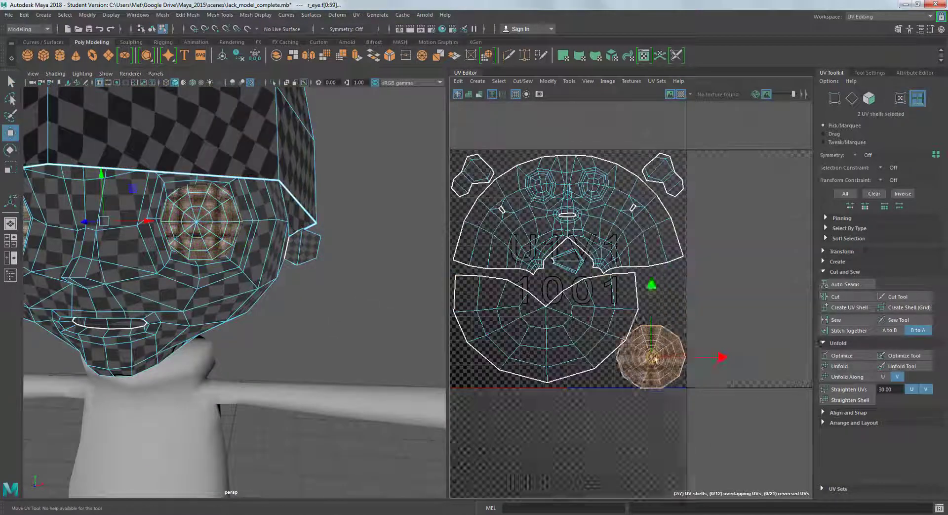
key(F8)
scroll(289, 250, down, 5)
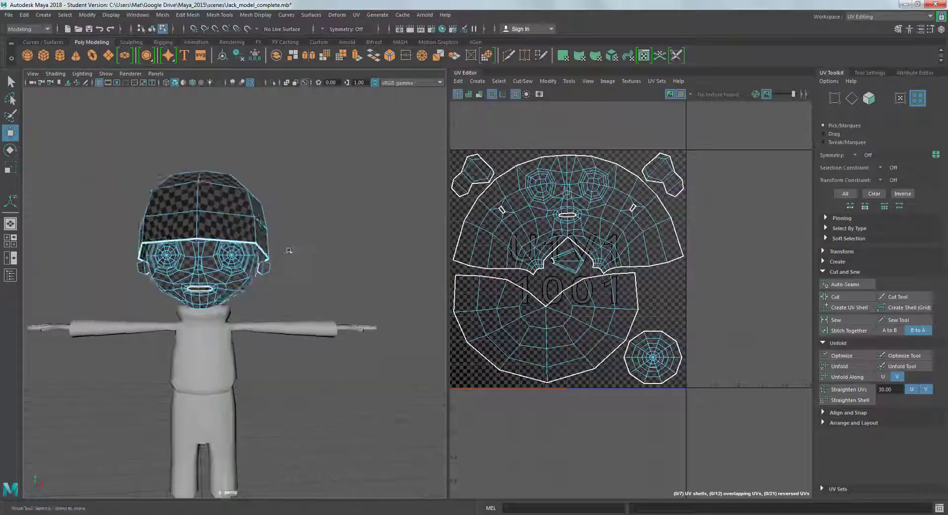
Turn off the checker map and select all UVs of the head, hair and eyes.
scroll(289, 250, down, 3)
click(680, 94)
click(614, 212)
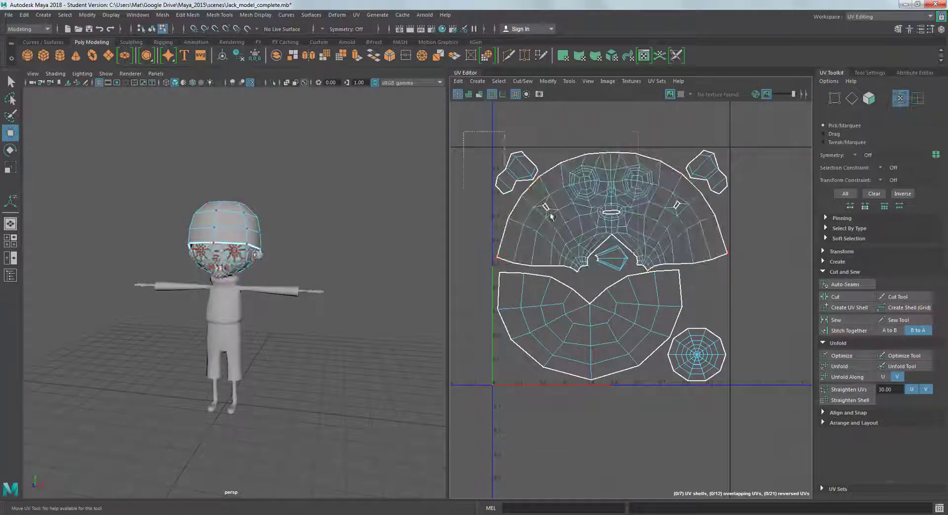
drag(551, 216, 741, 390)
Export a 4096 x 4096 JPEG UV snapshot of the head, hair and eye shells, named jack_head.
click(539, 93)
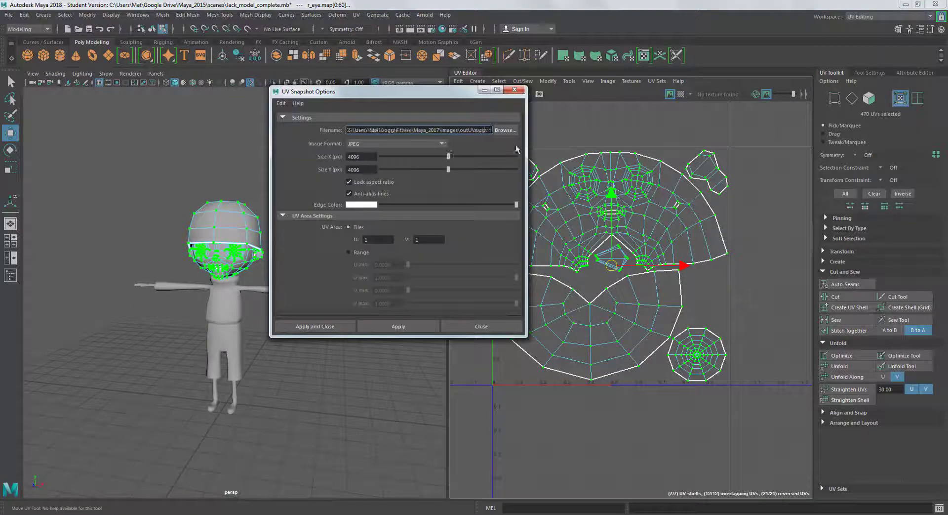
key(BackSpace)
key(BackSpace)
key(BackSpace)
key(BackSpace)
key(BackSpace)
text(jack_head)
click(481, 326)
Select all UVs of the body and export them as a 4096 x 4096 JPEG UV snapshot named jack_body.
key(F8)
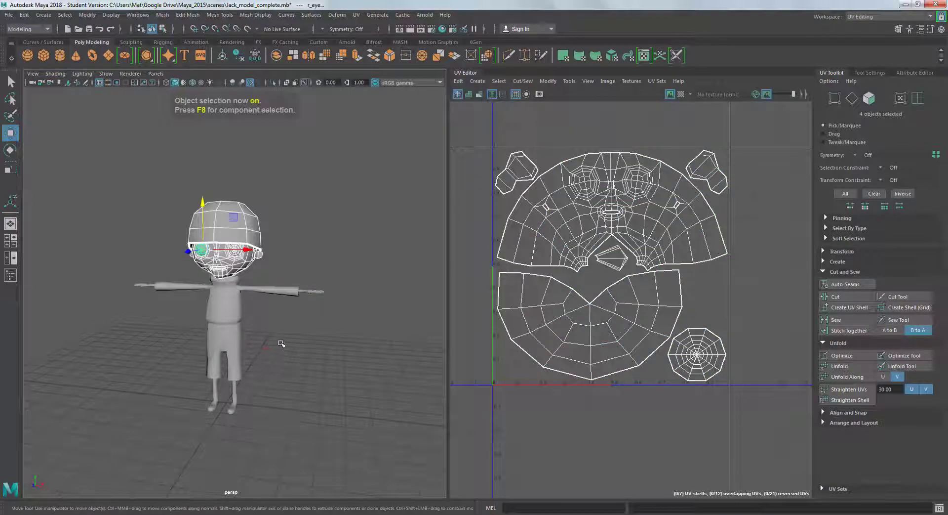
click(225, 321)
drag(459, 119, 741, 390)
click(539, 94)
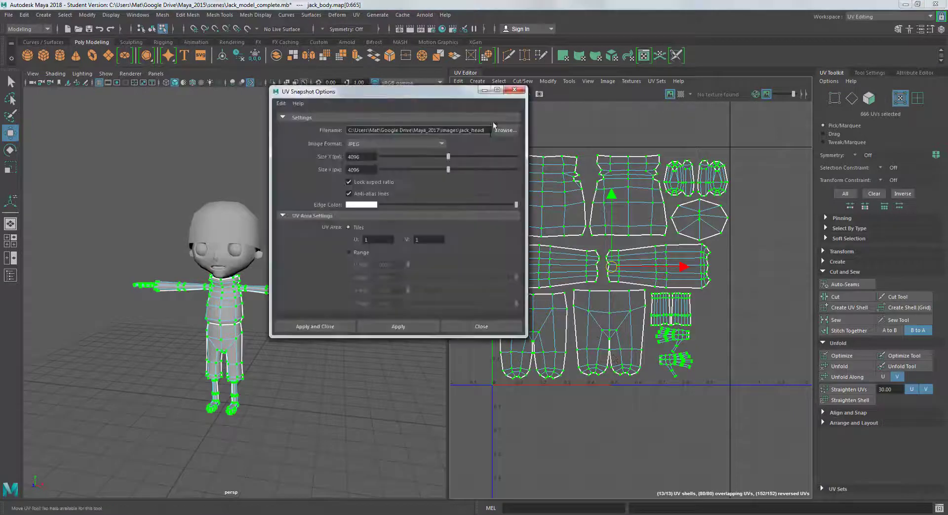
click(398, 326)
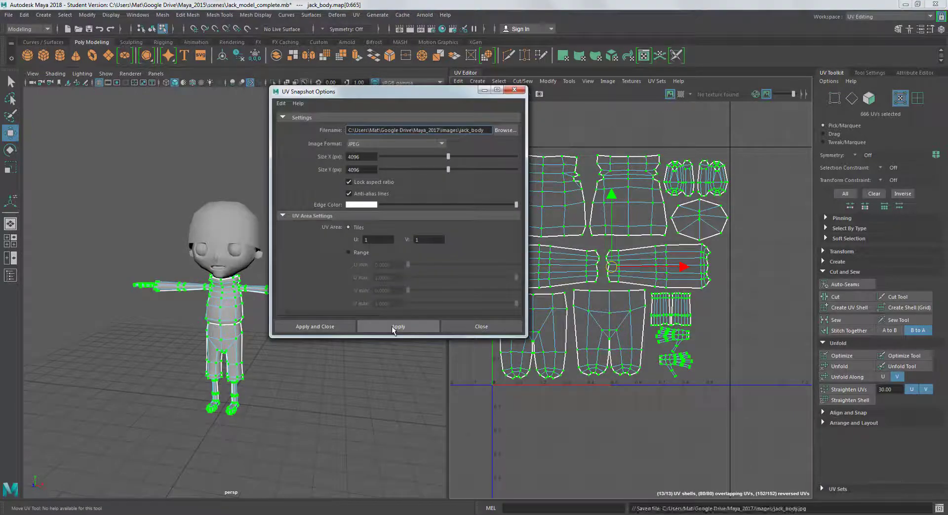
Return to object selection, deselect the body and frame the whole character.
key(F8)
click(309, 248)
key(f)
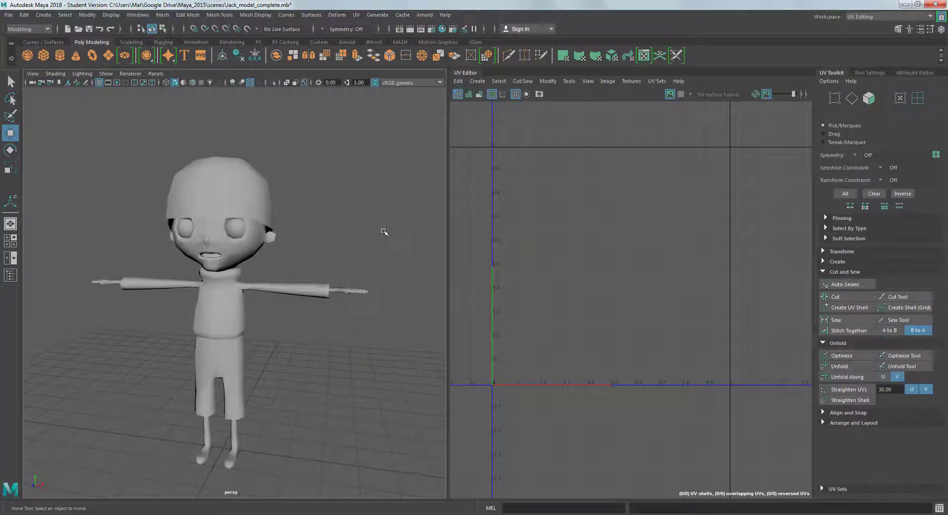